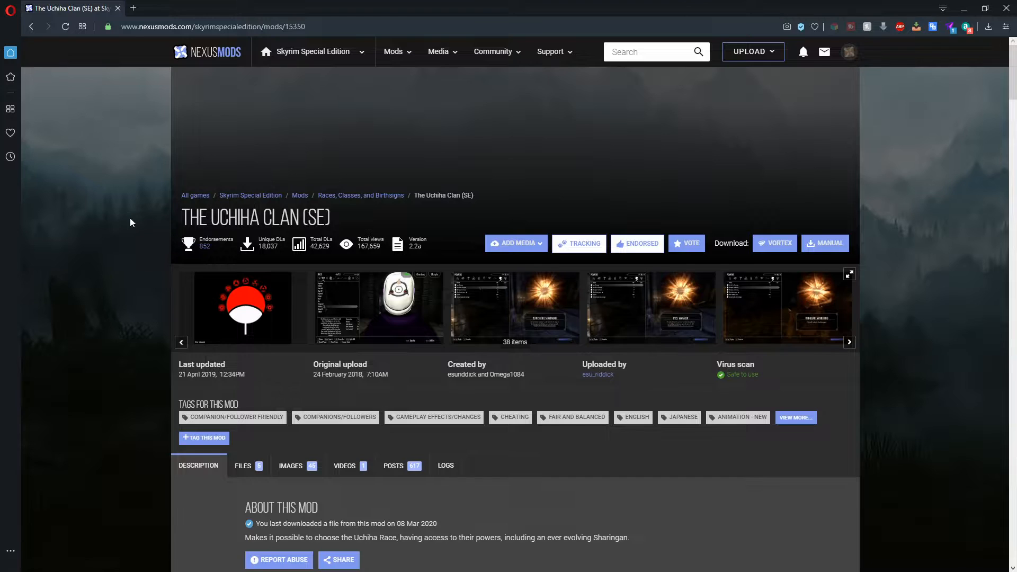
- Review the requirements of The Uchiha Clan (SE) and open the Skyrim Script Extender and RaceCompatibility pages in new tabs
{"action": "scroll", "coordinate": [134, 218], "scroll_direction": "down", "scroll_amount": 4}
{"action": "left_click", "coordinate": [281, 391]}
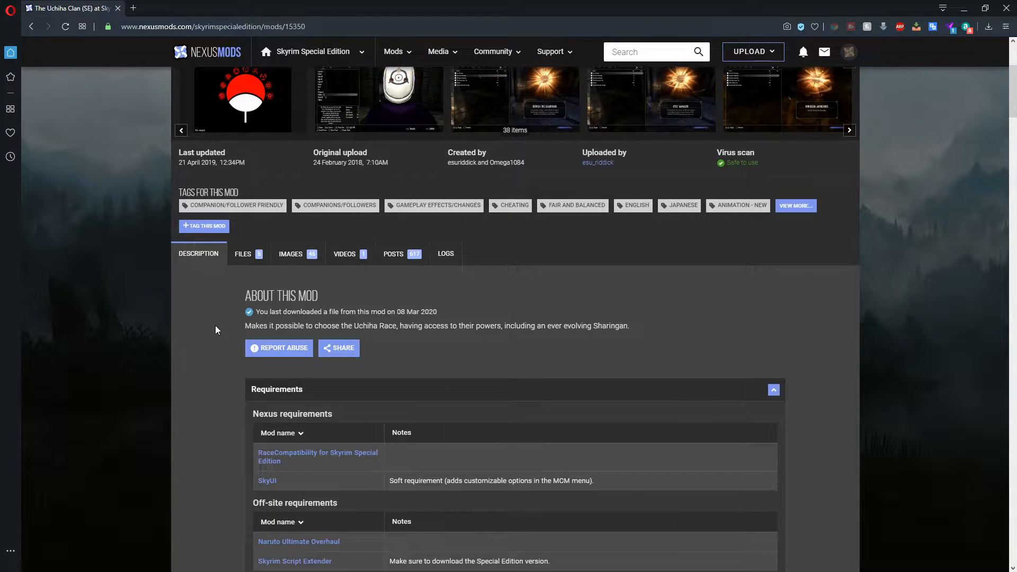
{"action": "scroll", "coordinate": [216, 325], "scroll_direction": "down", "scroll_amount": 2}
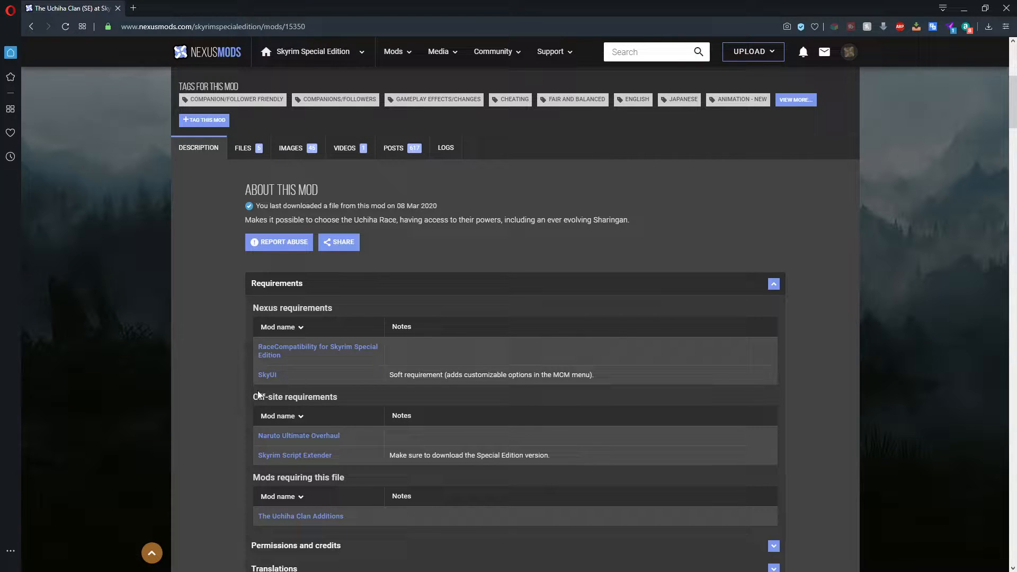
{"action": "scroll", "coordinate": [205, 402], "scroll_direction": "down", "scroll_amount": 1}
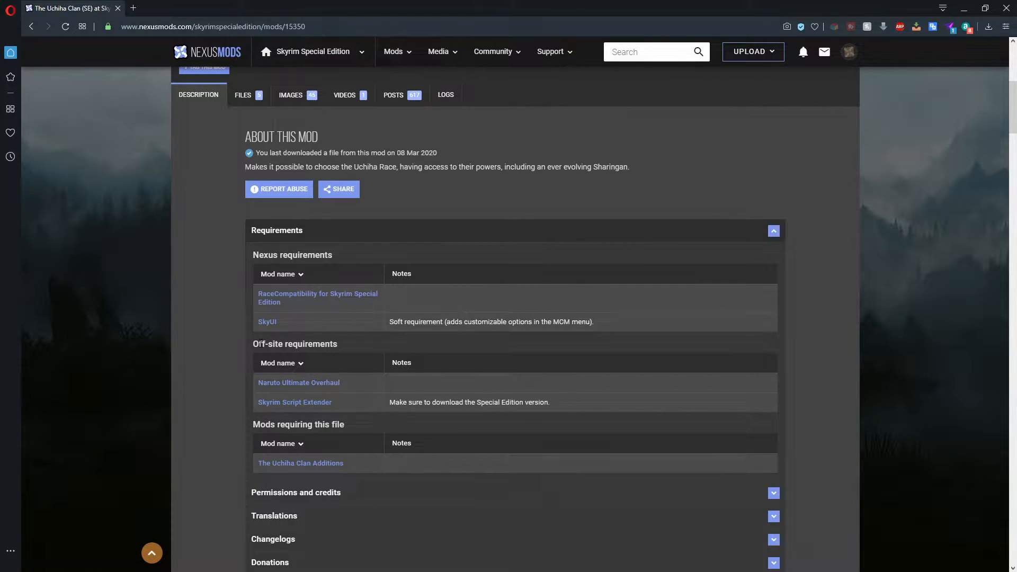
{"action": "middle_click", "coordinate": [298, 406]}
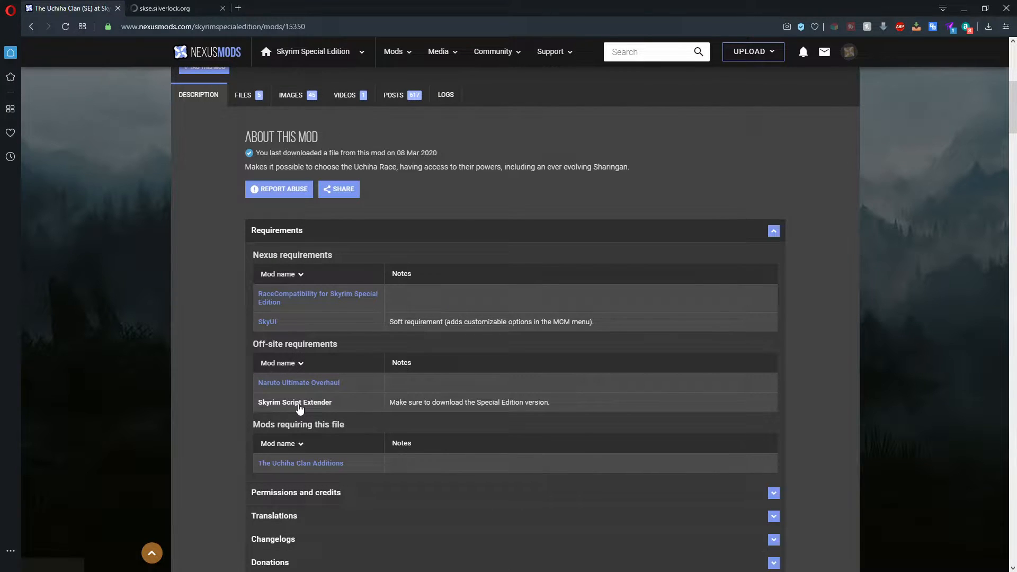
{"action": "middle_click", "coordinate": [296, 296]}
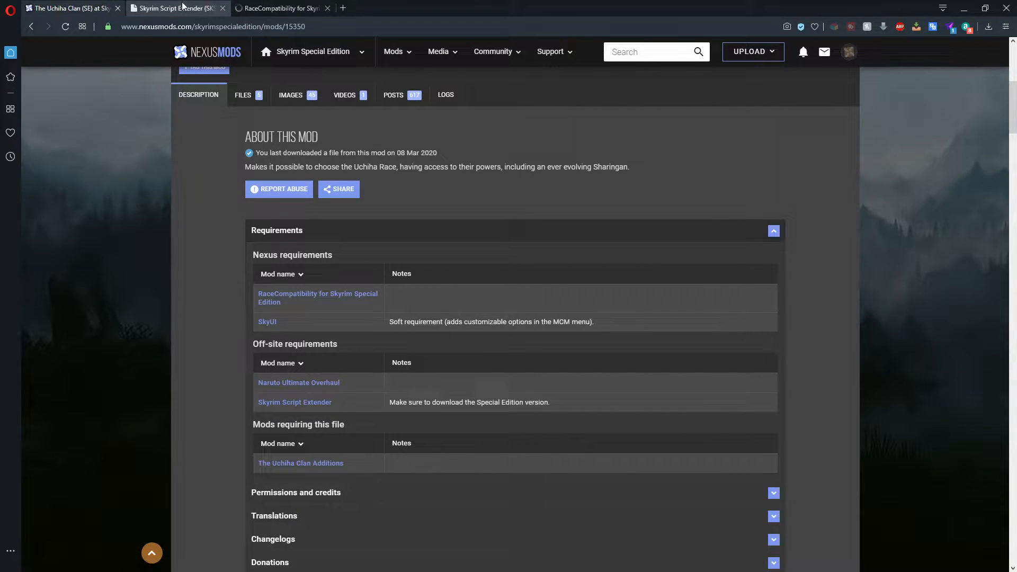
- Download the 7z archive of SE build 2.0.17 from the Skyrim Script Extender page
{"action": "left_click", "coordinate": [175, 8]}
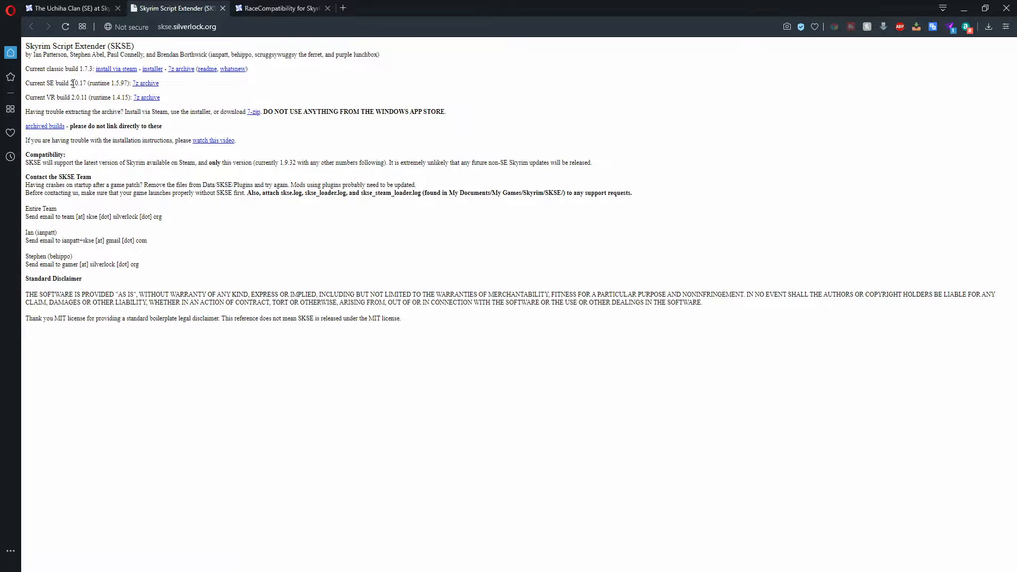
{"action": "left_click", "coordinate": [146, 86]}
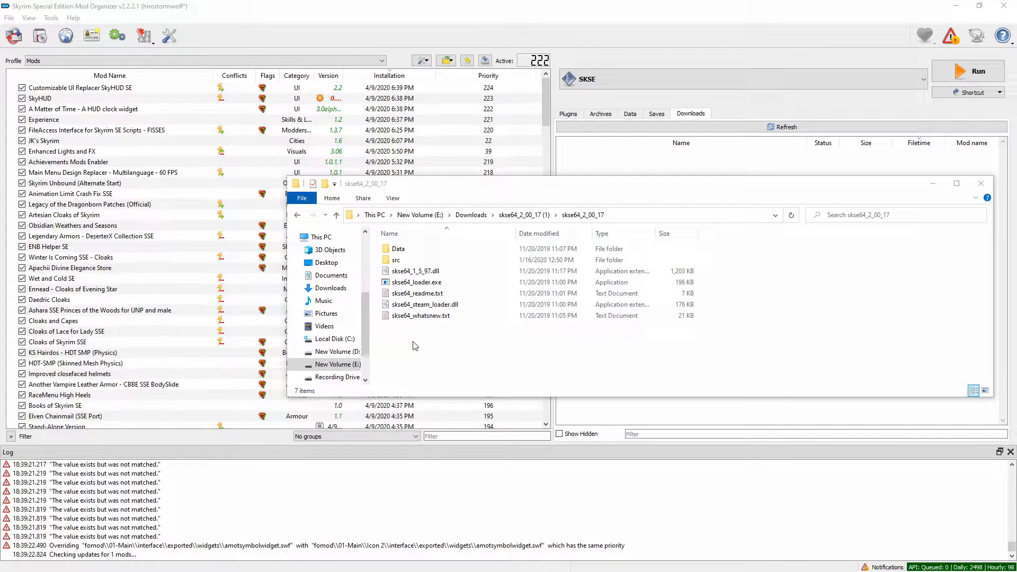
- Copy all extracted files from the skse64_2_00_17 folder into the Skyrim Special Edition game folder, reached through Mod Organizer
{"action": "left_click_drag", "start_coordinate": [414, 343], "coordinate": [406, 252]}
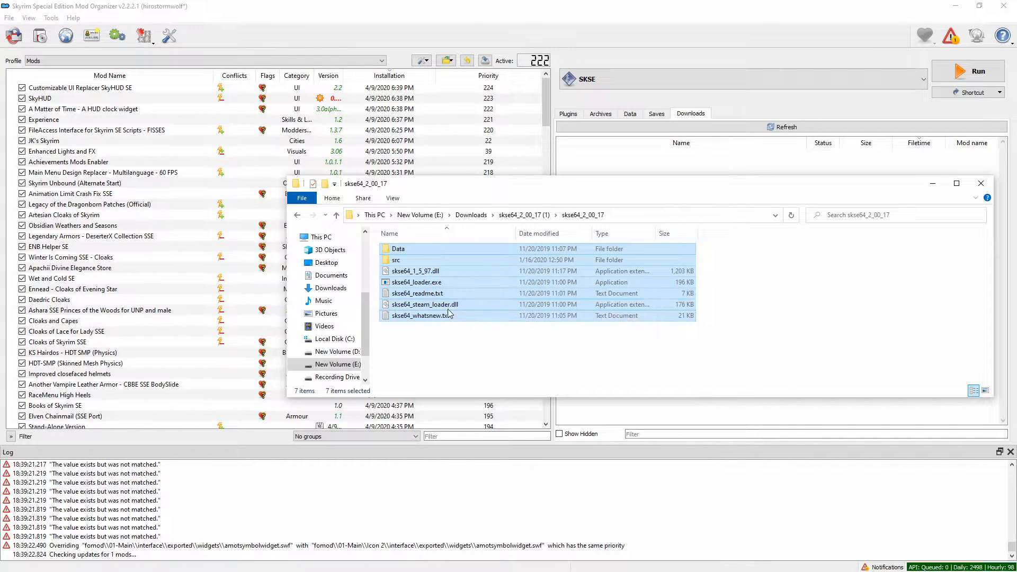
{"action": "right_click", "coordinate": [429, 282]}
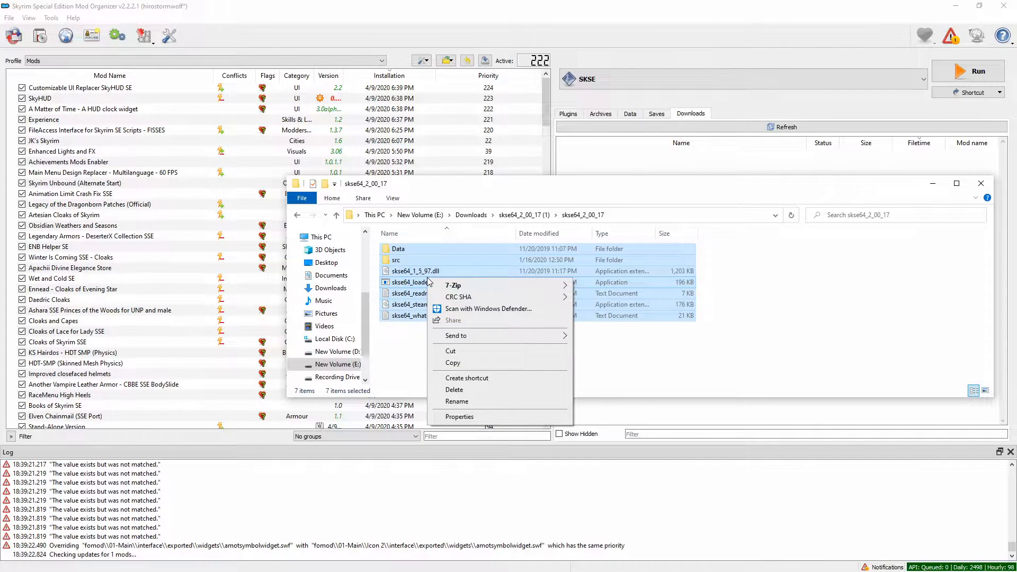
{"action": "left_click", "coordinate": [462, 364]}
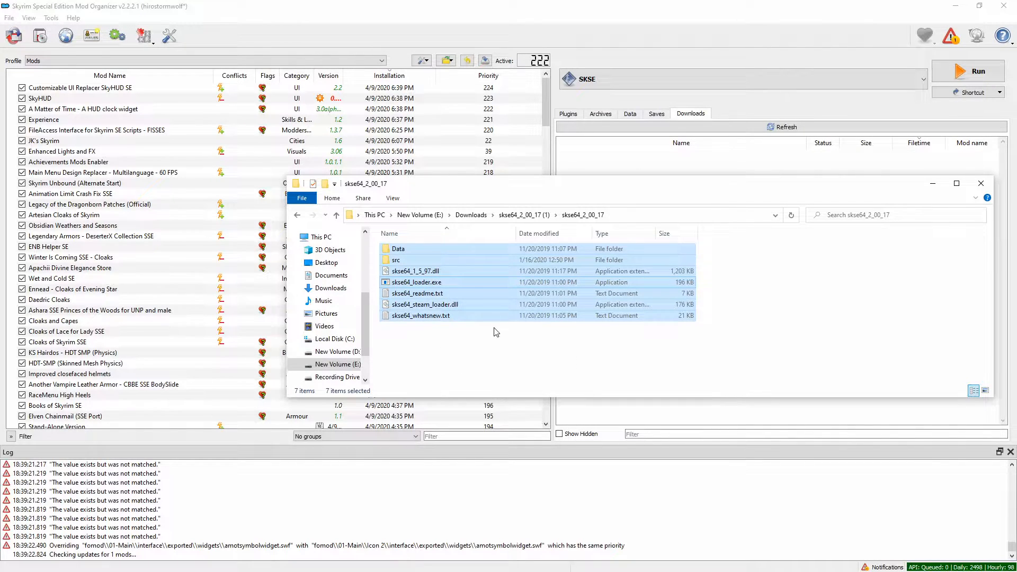
{"action": "left_click", "coordinate": [376, 4]}
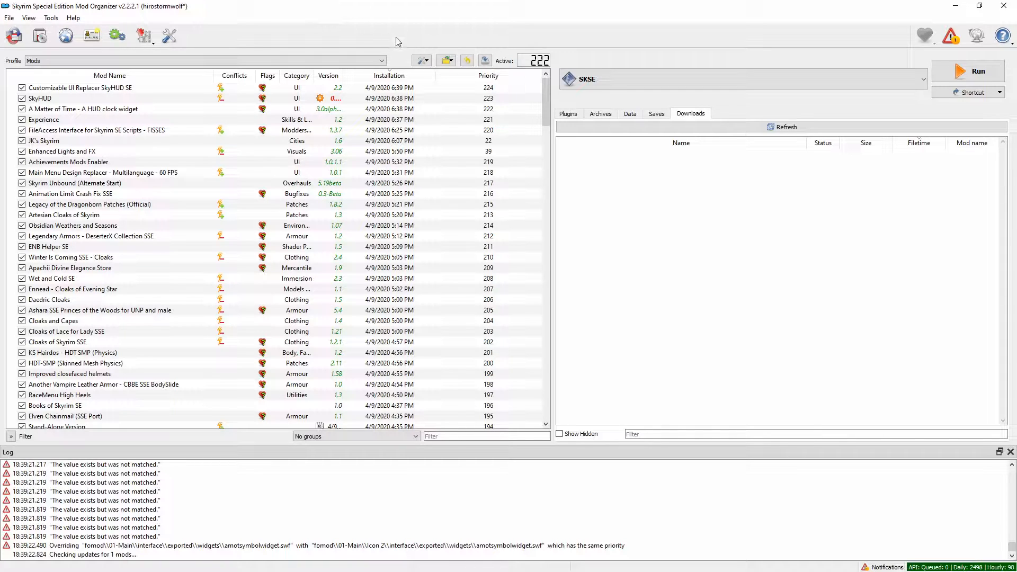
{"action": "left_click", "coordinate": [446, 63]}
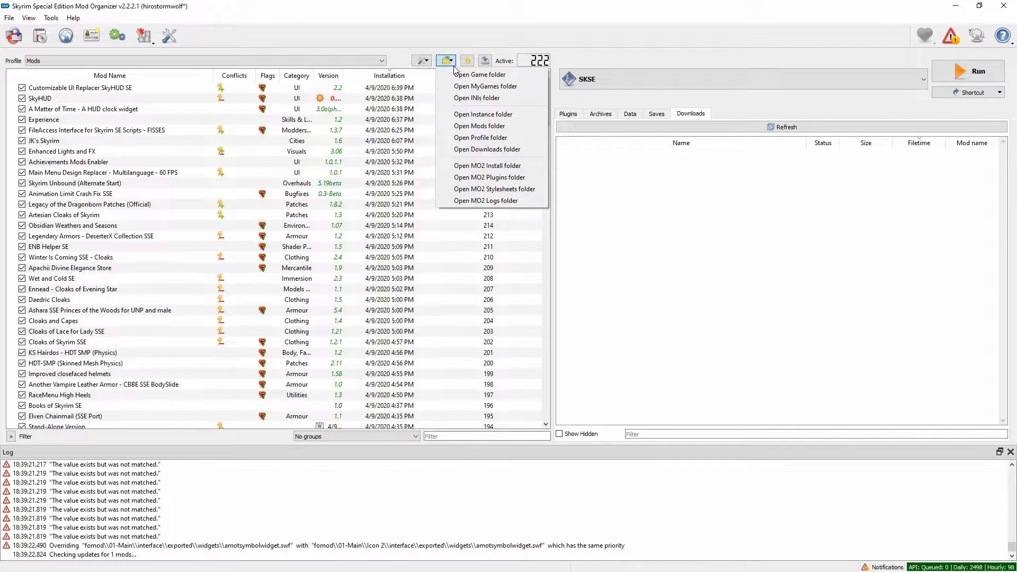
{"action": "left_click", "coordinate": [463, 76]}
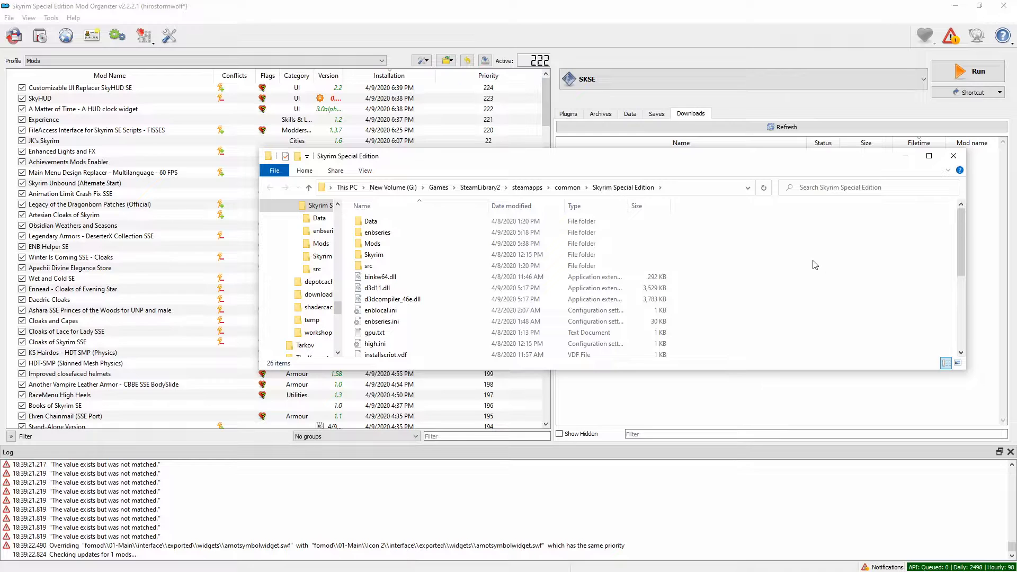
{"action": "right_click", "coordinate": [744, 335]}
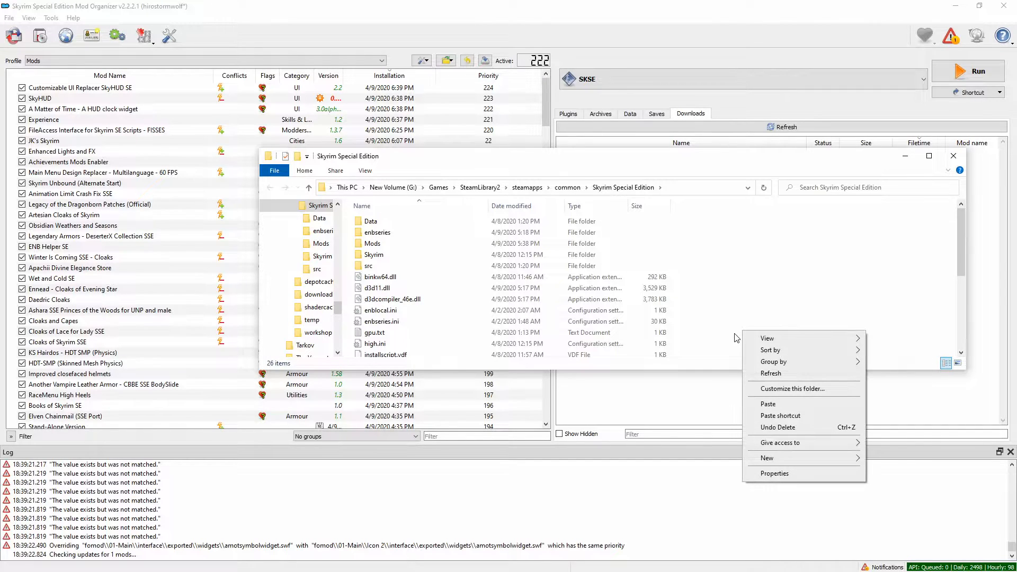
{"action": "left_click", "coordinate": [765, 405]}
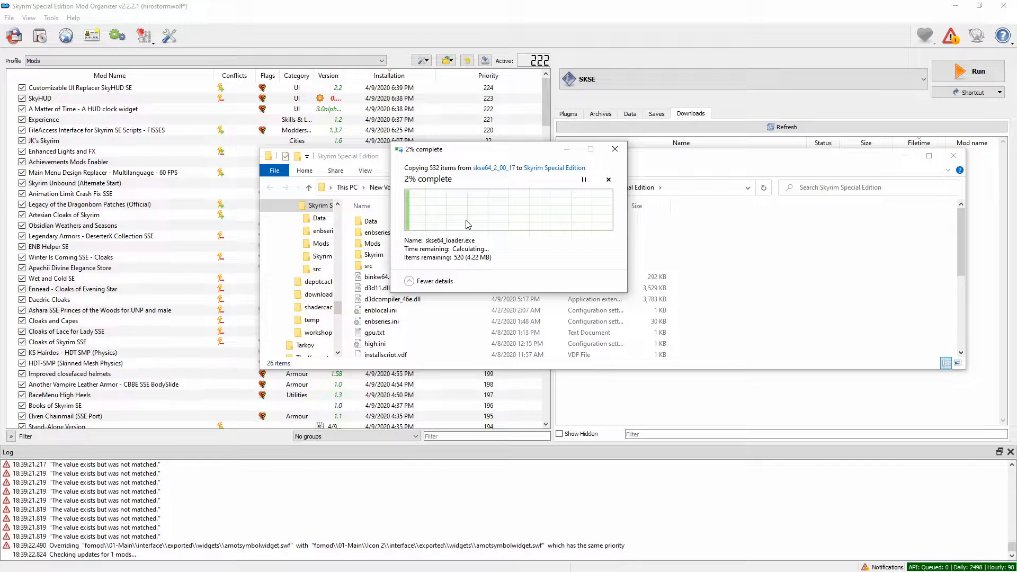
{"action": "left_click", "coordinate": [438, 209]}
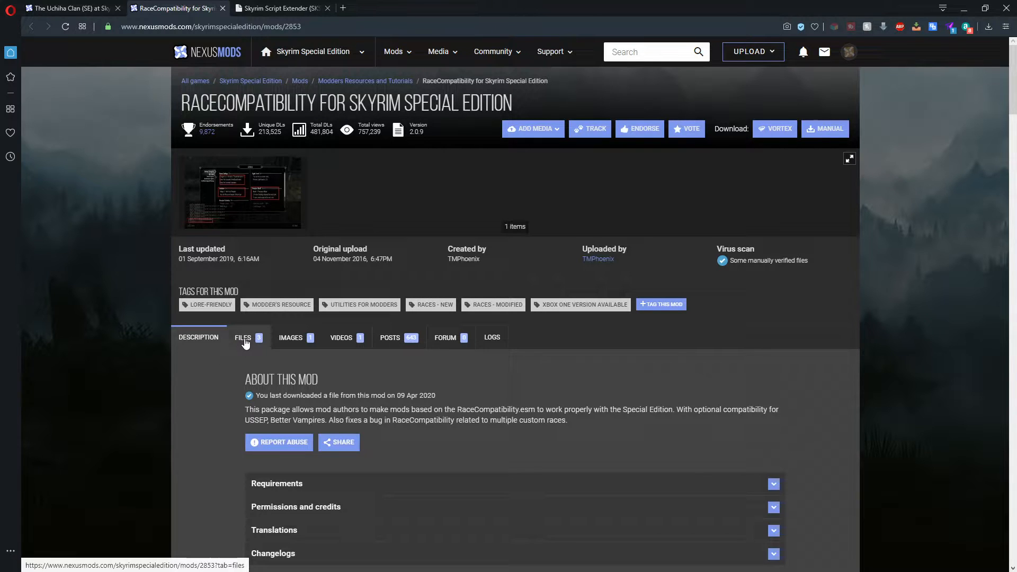
- On Nexus Mods, download the RaceCompatibility All-in-One Scripted Installer main file for the mod manager
{"action": "left_click", "coordinate": [244, 339]}
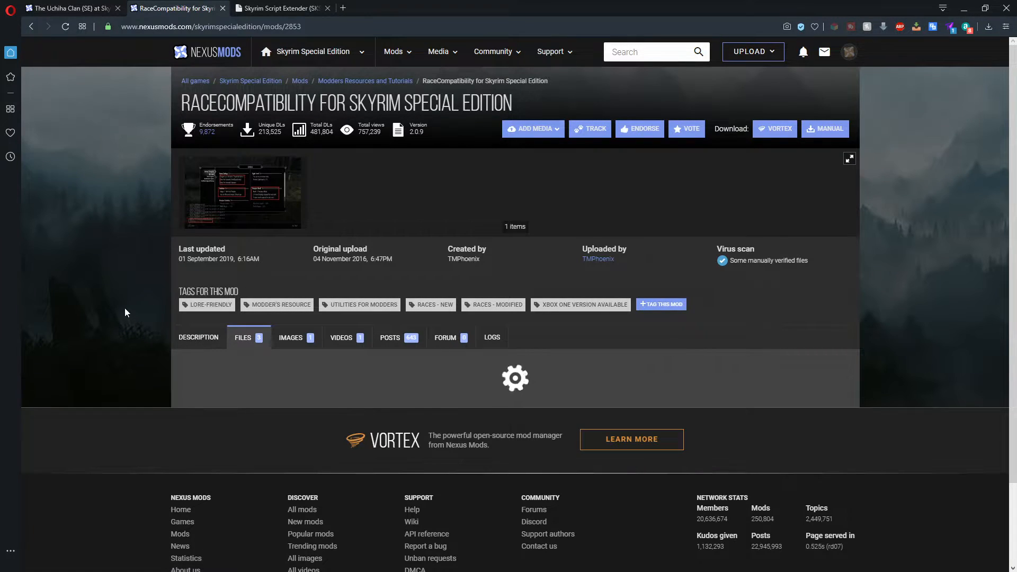
{"action": "scroll", "coordinate": [122, 307], "scroll_direction": "down", "scroll_amount": 2}
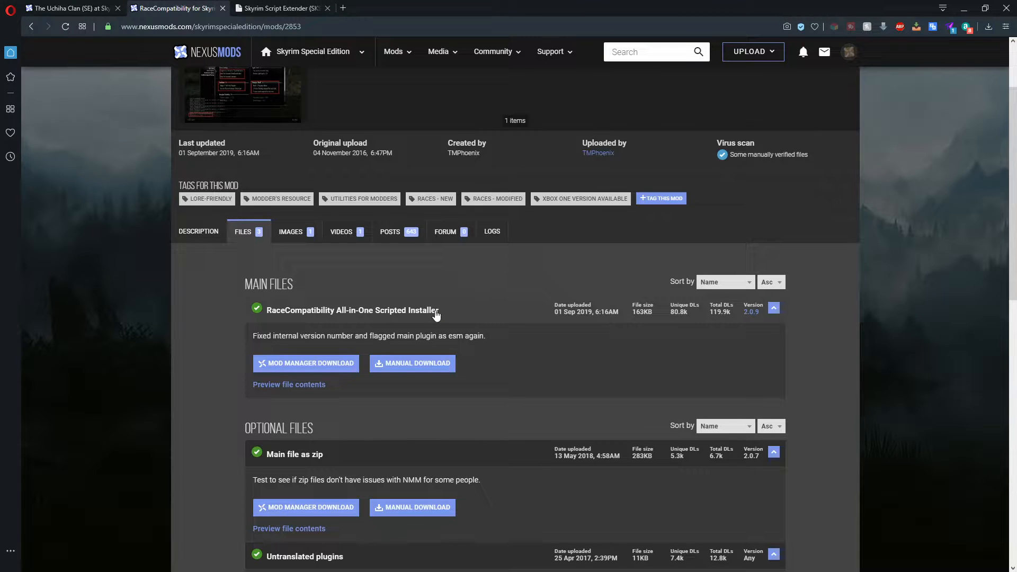
{"action": "scroll", "coordinate": [425, 320], "scroll_direction": "down", "scroll_amount": 1}
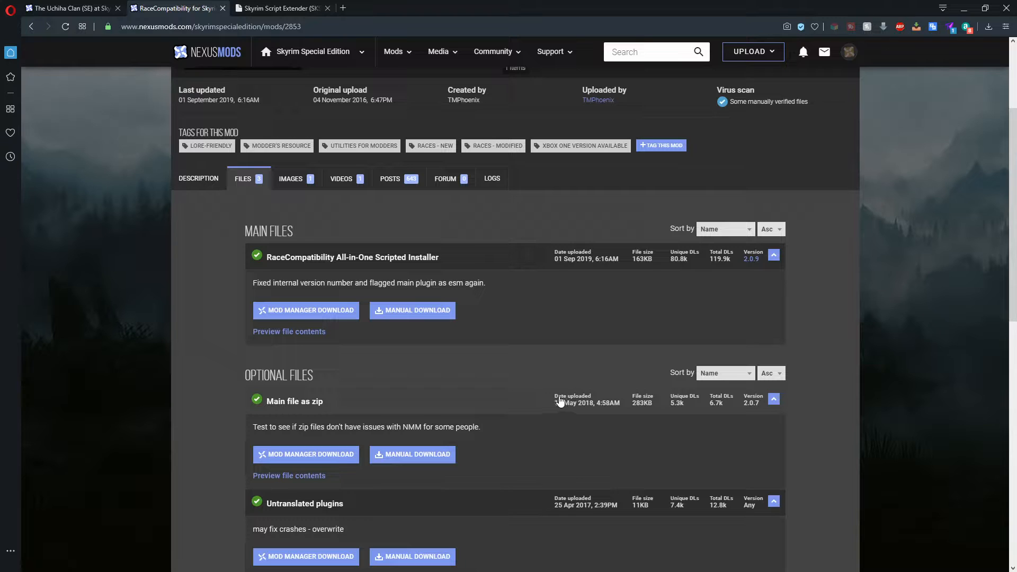
{"action": "scroll", "coordinate": [190, 358], "scroll_direction": "up", "scroll_amount": 1}
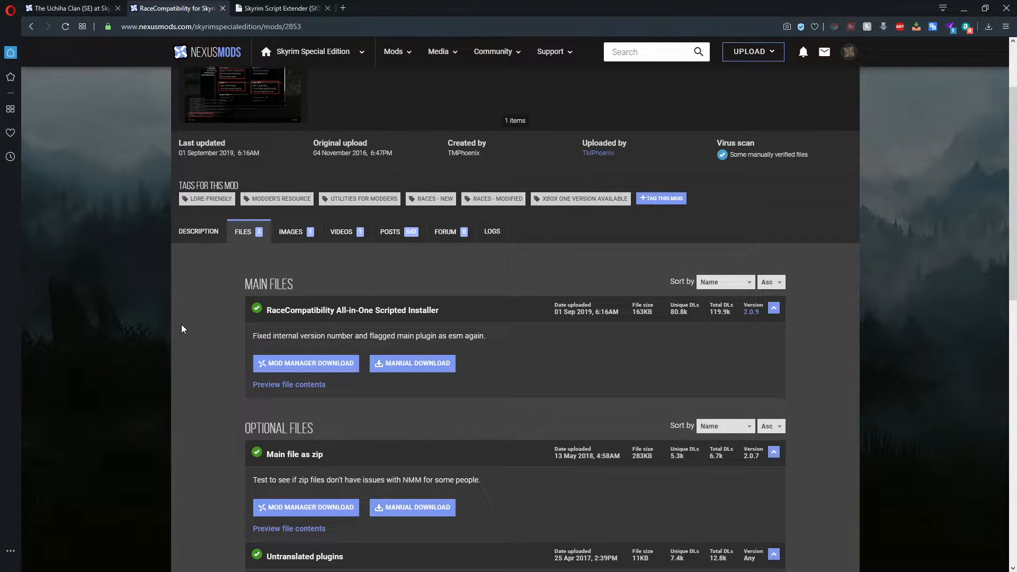
{"action": "left_click", "coordinate": [284, 365]}
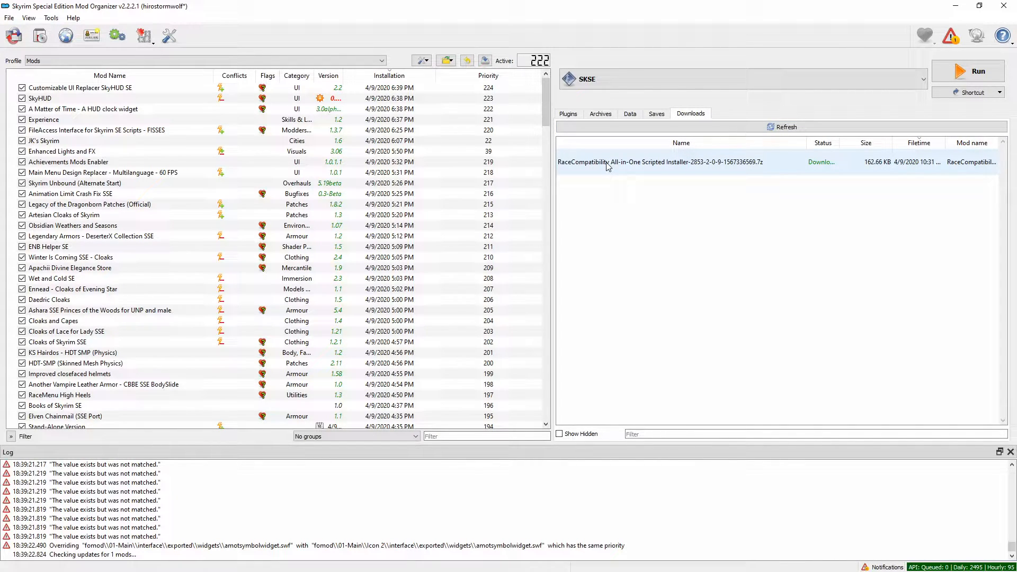
- In Mod Organizer, install RaceCompatibility with the USSEP patch but without Moonlight Tales or the Vampire Lord Transformation fix script, and enable it
{"action": "double_click", "coordinate": [669, 165]}
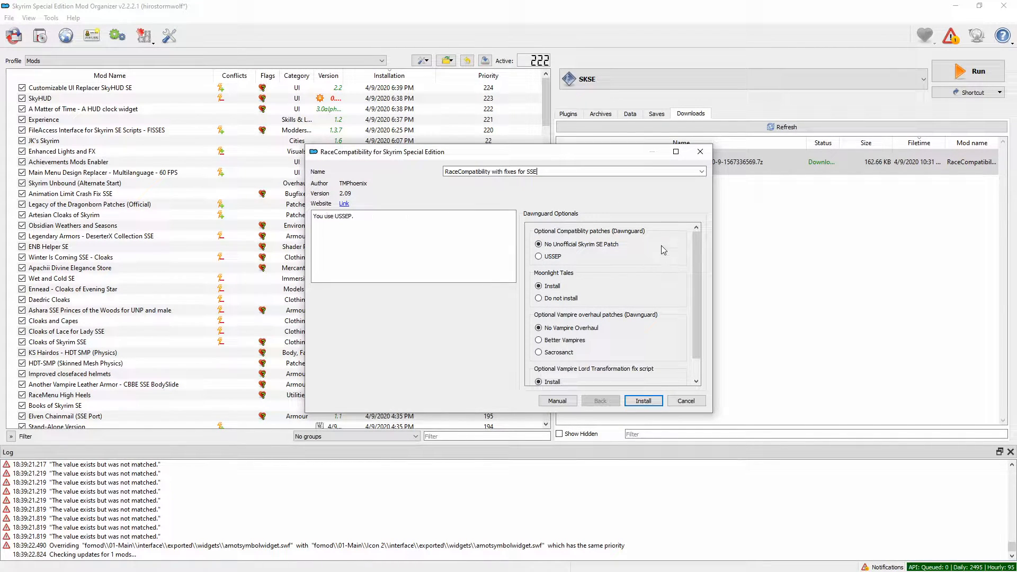
{"action": "left_click", "coordinate": [677, 151]}
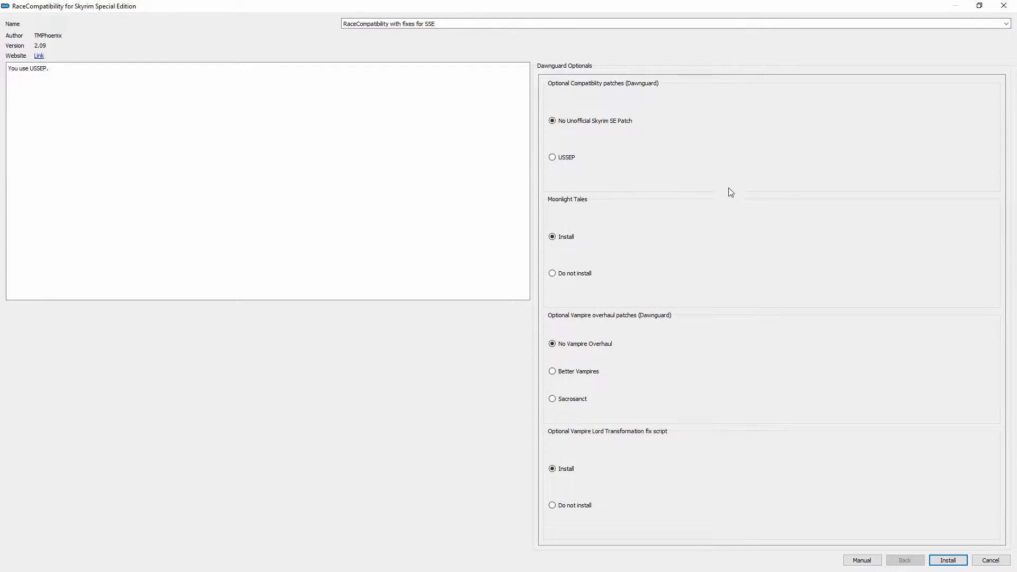
{"action": "left_click", "coordinate": [567, 159]}
{"action": "left_click", "coordinate": [568, 277]}
{"action": "left_click", "coordinate": [567, 505]}
{"action": "left_click", "coordinate": [948, 560]}
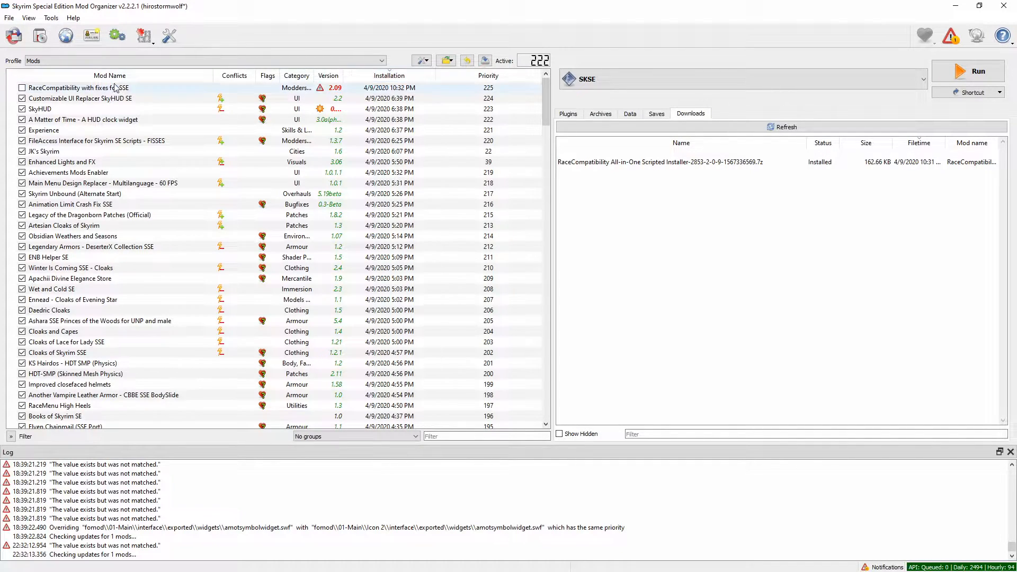
{"action": "left_click", "coordinate": [22, 88]}
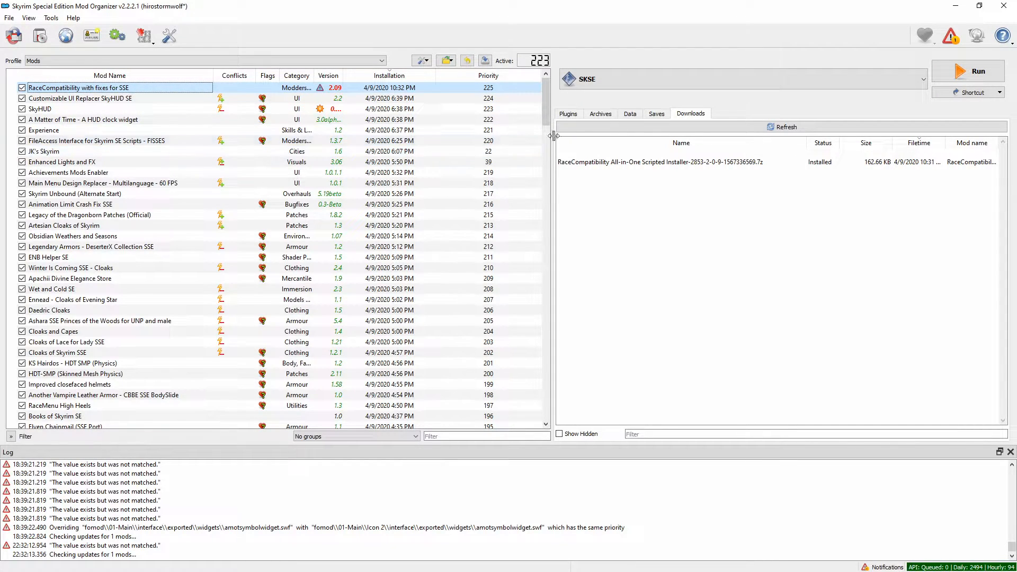
- Examine the plugin list and the order of the installed mods
{"action": "left_click", "coordinate": [566, 116]}
{"action": "left_click", "coordinate": [387, 97]}
{"action": "left_click", "coordinate": [386, 89]}
{"action": "scroll", "coordinate": [936, 359], "scroll_direction": "up", "scroll_amount": 15}
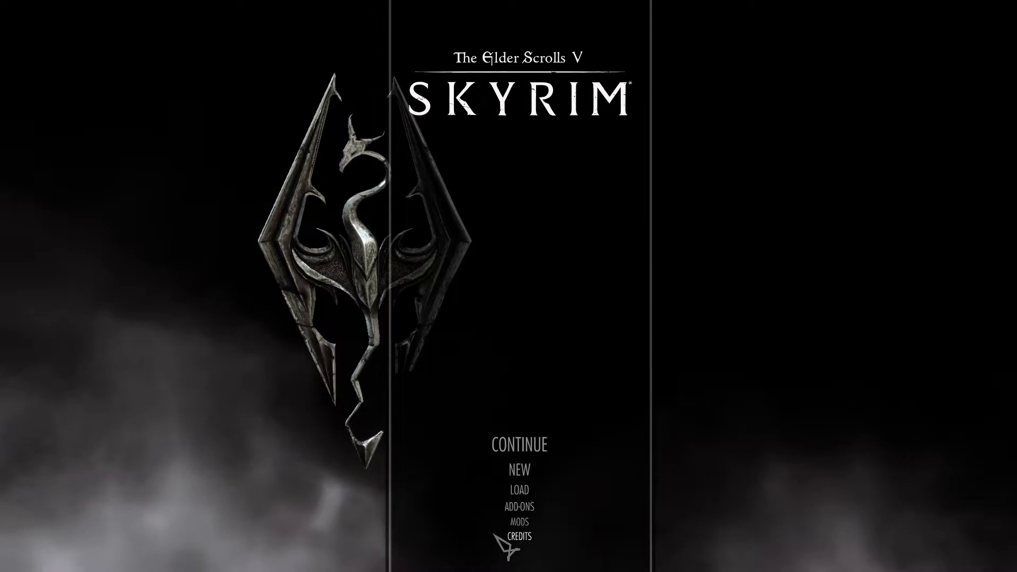
- In Skyrim's mod browser, search for "naruto" and open the details of Naruto Ultimate Overhaul
{"action": "left_click", "coordinate": [513, 531]}
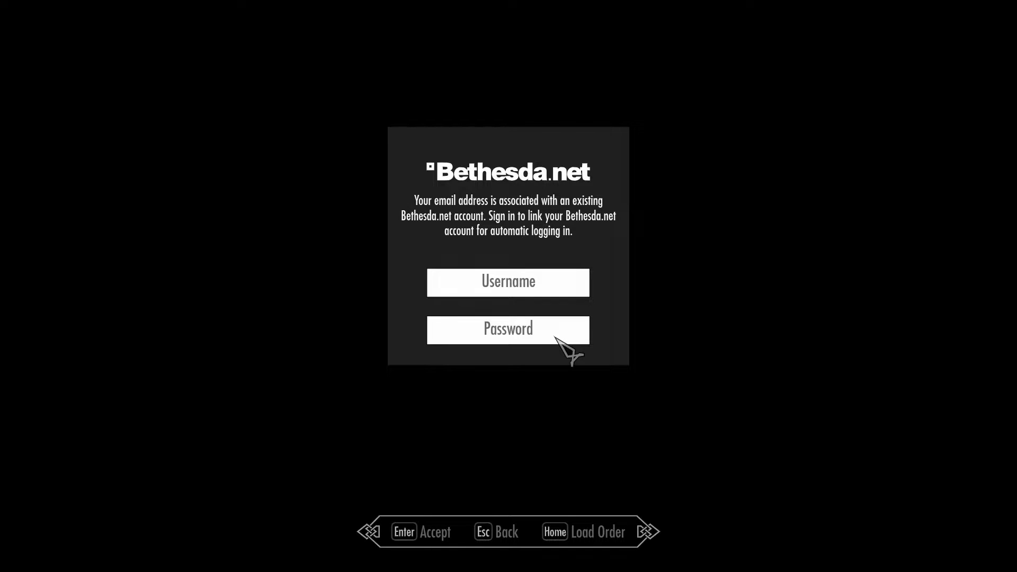
{"action": "key", "text": "Escape"}
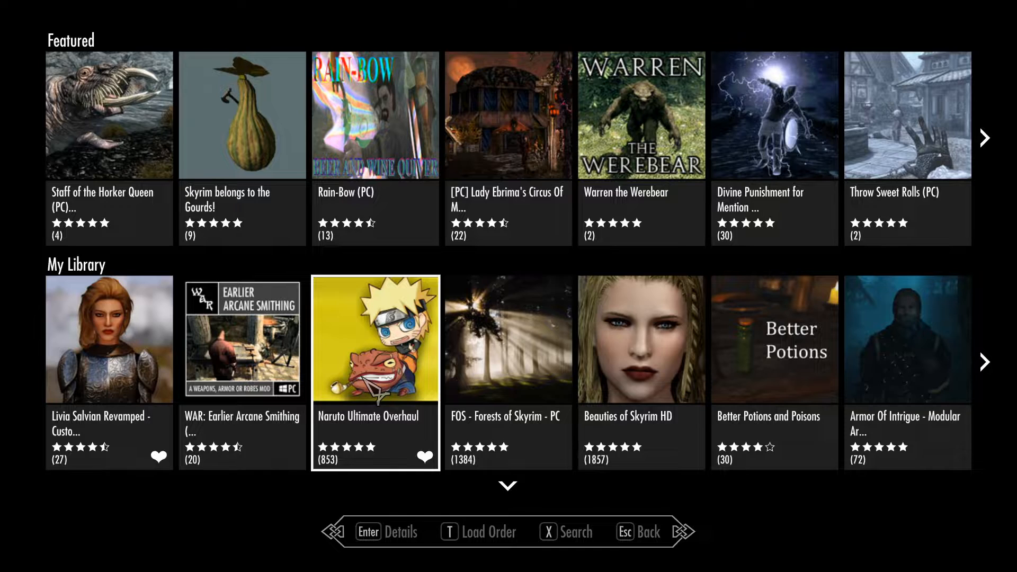
{"action": "key", "text": "x"}
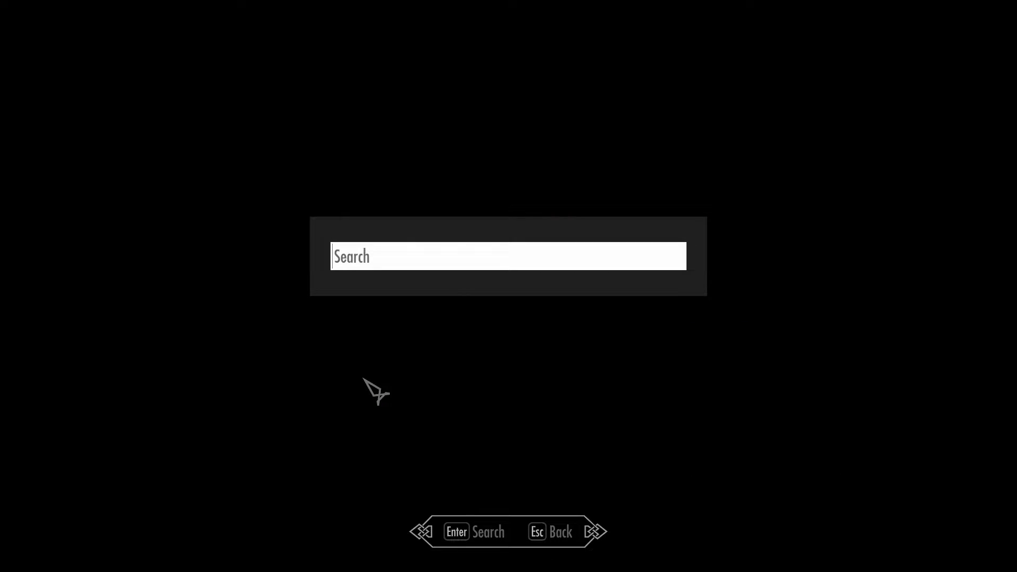
{"action": "type", "text": "naruto"}
{"action": "key", "text": "Return"}
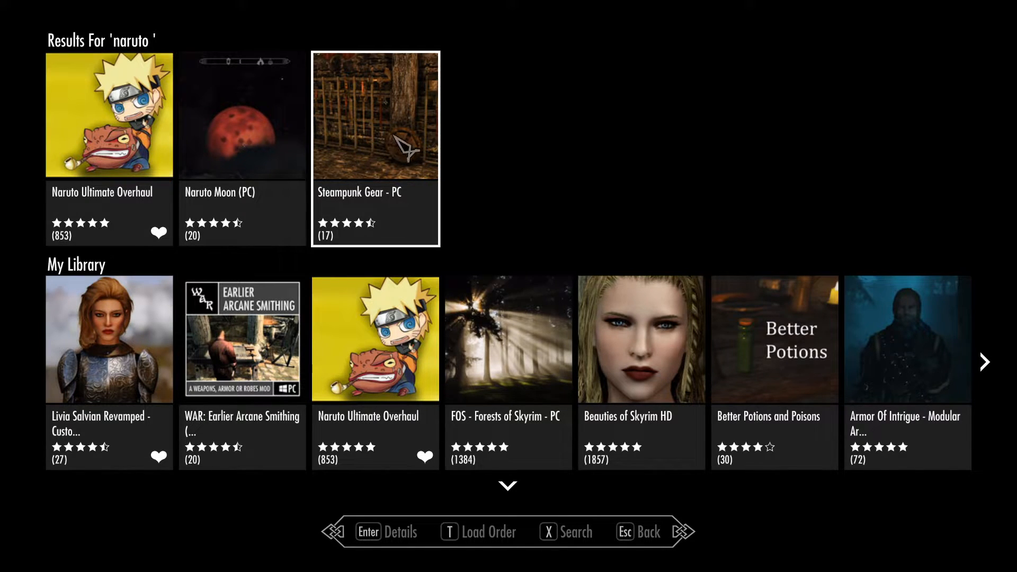
{"action": "left_click", "coordinate": [100, 128]}
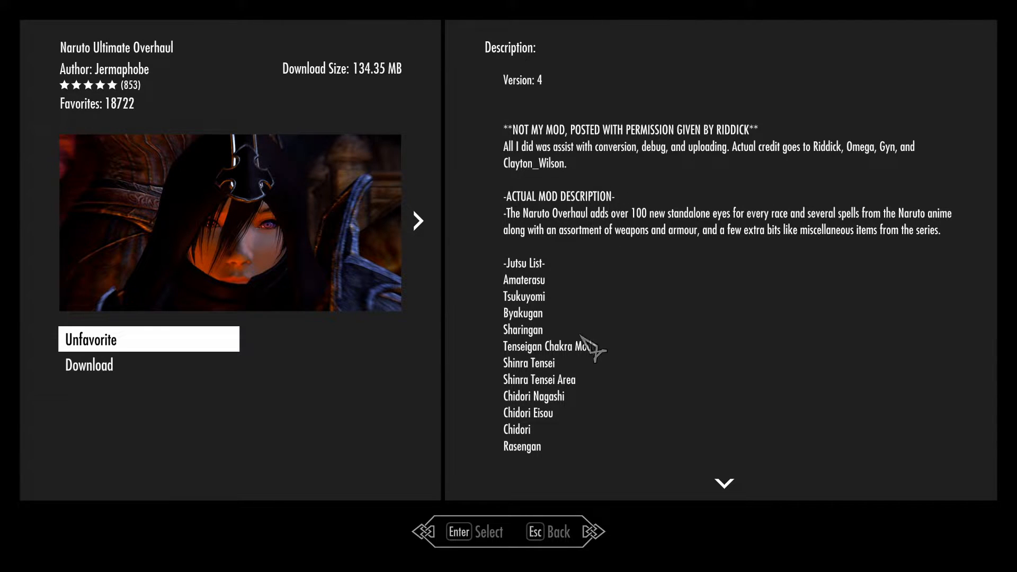
- Read through the Naruto Ultimate Overhaul description and download the mod
{"action": "scroll", "coordinate": [586, 347], "scroll_direction": "down", "scroll_amount": 5}
{"action": "scroll", "coordinate": [571, 353], "scroll_direction": "down", "scroll_amount": 2}
{"action": "scroll", "coordinate": [581, 363], "scroll_direction": "up", "scroll_amount": 7}
{"action": "left_click", "coordinate": [88, 369]}
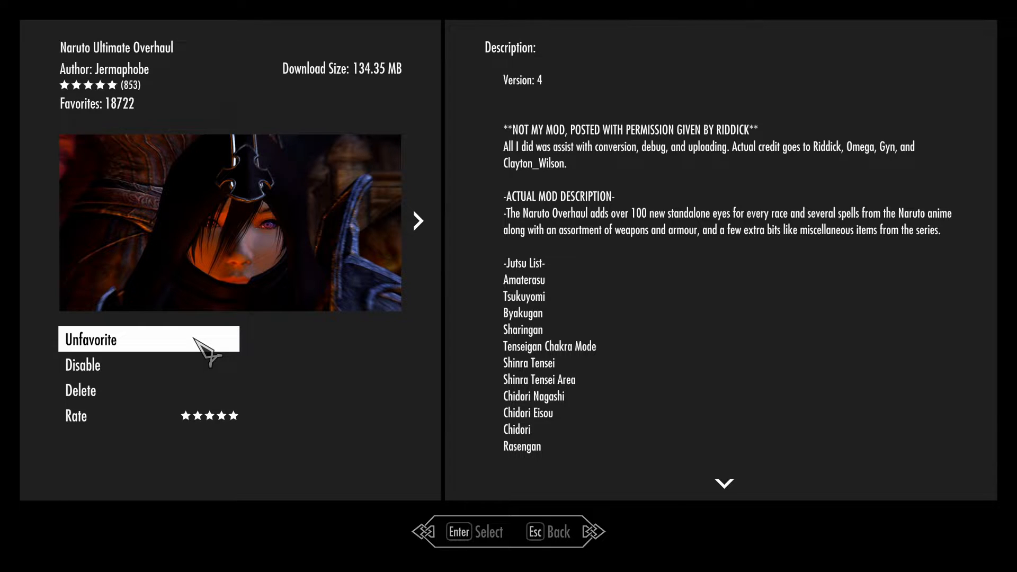
- Leave the mod browser for the main menu and accept reloading the game's data files
{"action": "key", "text": "Escape"}
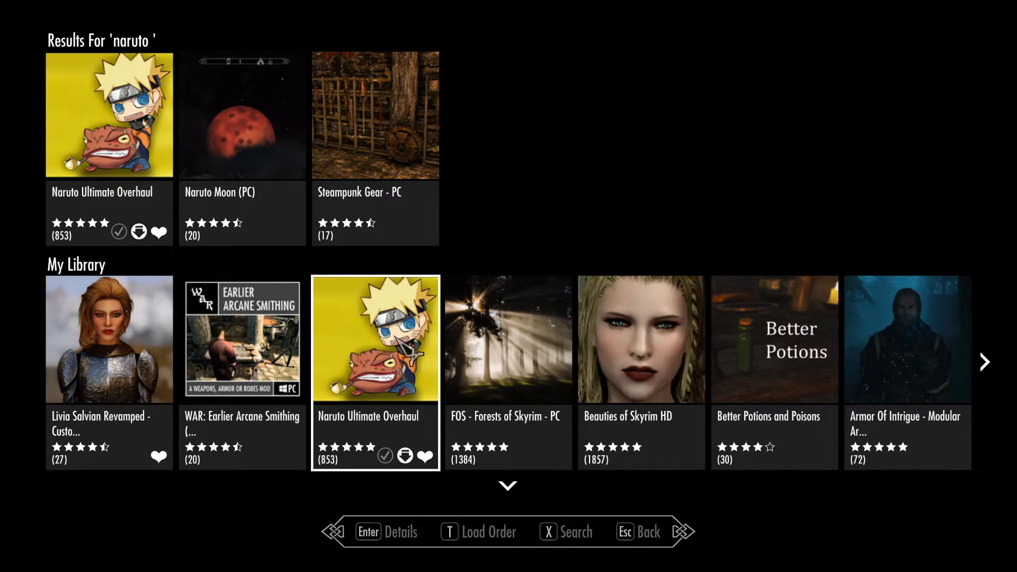
{"action": "key", "text": "Escape"}
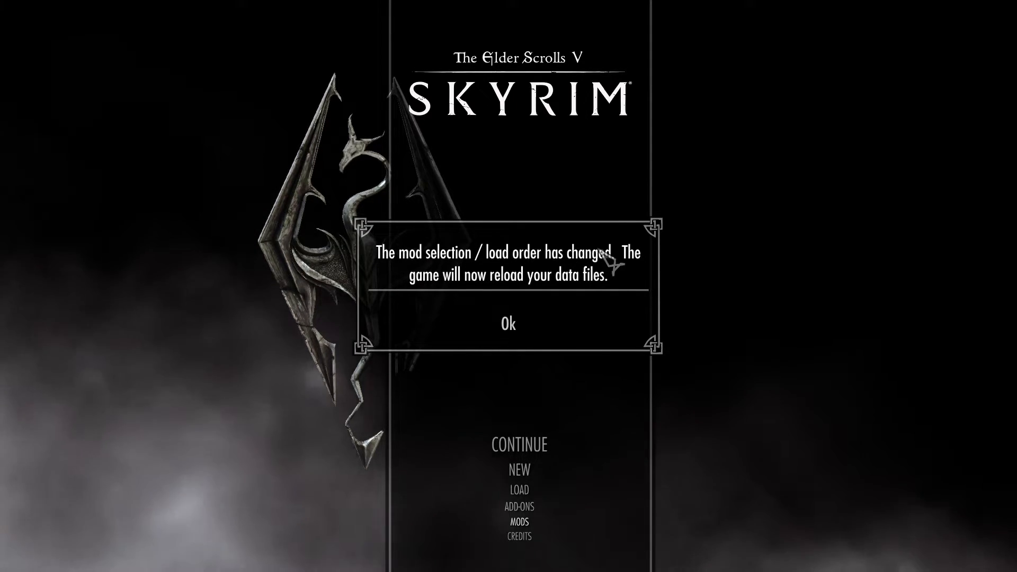
{"action": "left_click", "coordinate": [521, 320]}
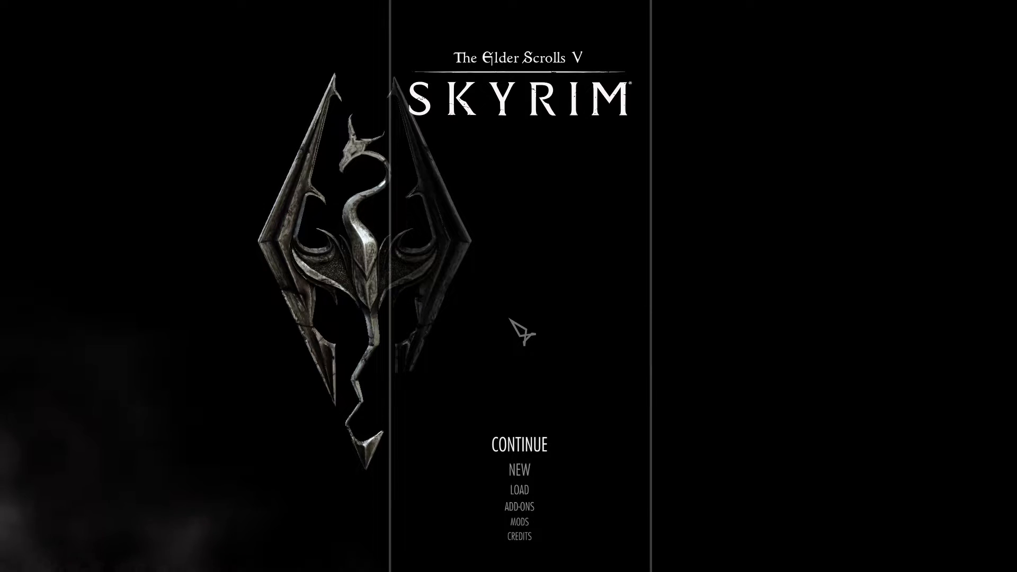
- Quit Skyrim from the main menu to the desktop
{"action": "scroll", "coordinate": [522, 331], "scroll_direction": "down", "scroll_amount": 6}
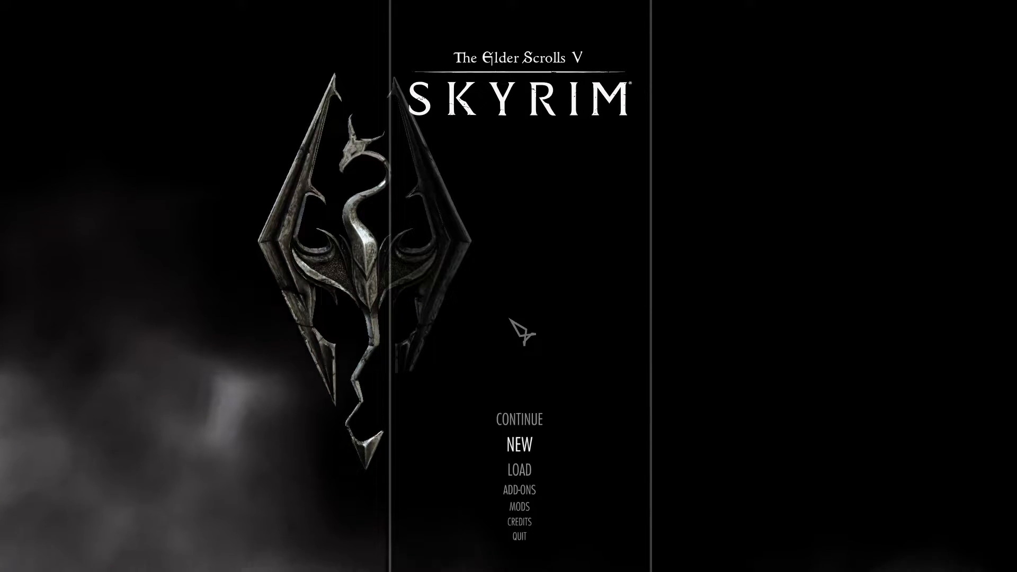
{"action": "key", "text": "Return"}
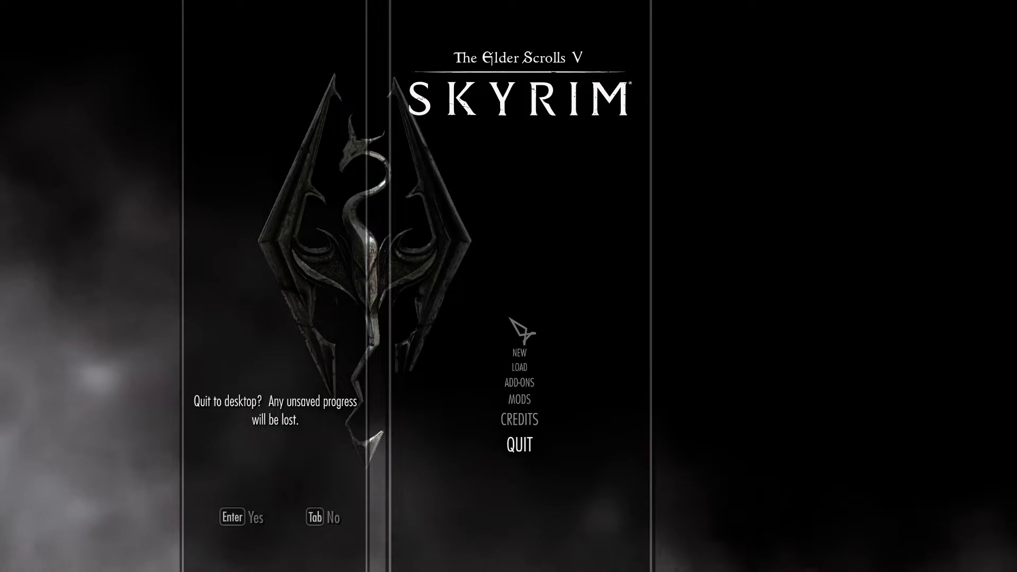
{"action": "left_click", "coordinate": [253, 525]}
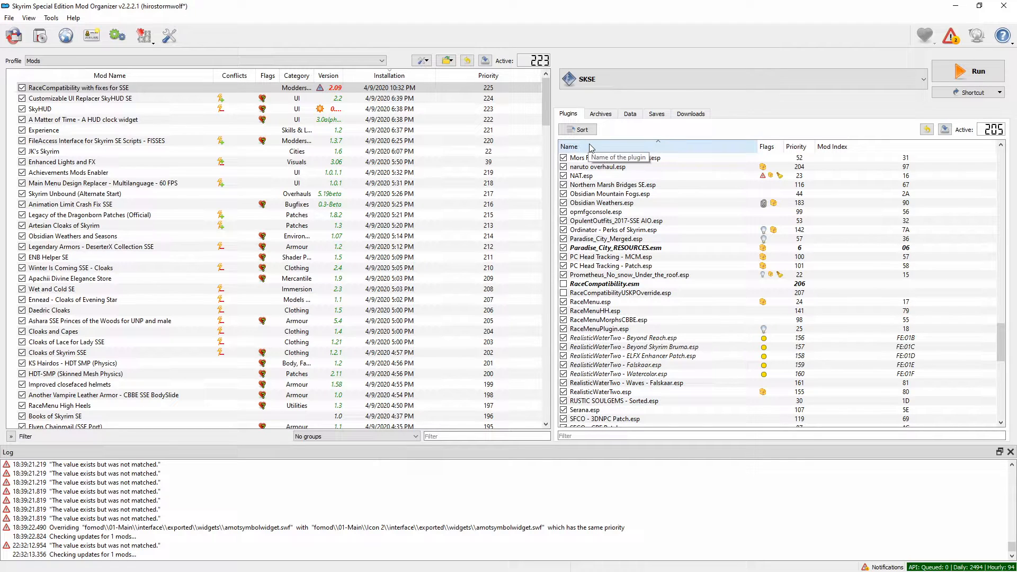
- In Mod Organizer, find naruto overhaul.esp in the plugin list and look at its details
{"action": "scroll", "coordinate": [601, 156], "scroll_direction": "up", "scroll_amount": 3}
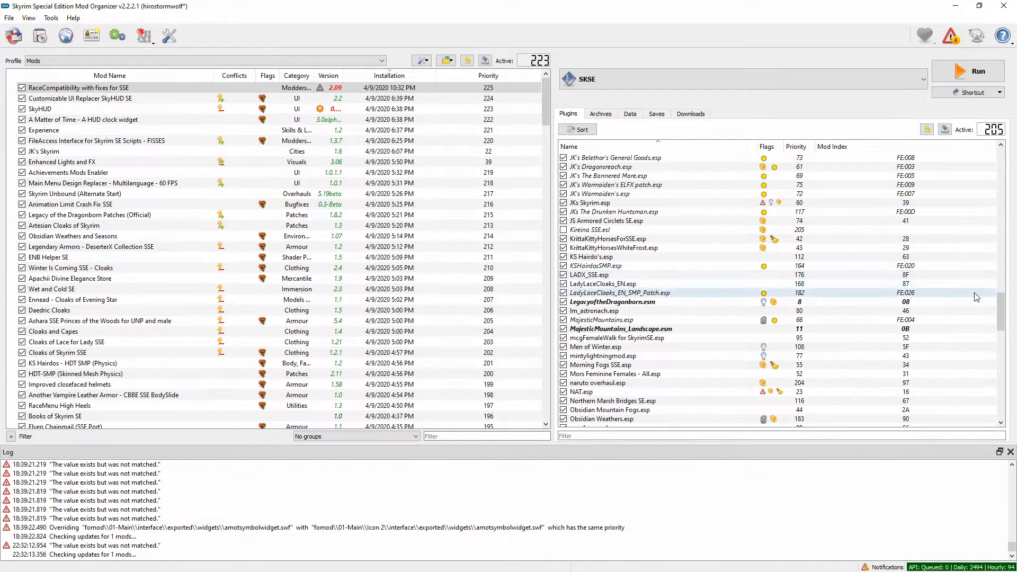
{"action": "mouse_move", "coordinate": [1000, 326]}
{"action": "left_mouse_down"}
{"action": "mouse_move", "coordinate": [998, 171]}
{"action": "mouse_move", "coordinate": [1012, 329]}
{"action": "left_mouse_up"}
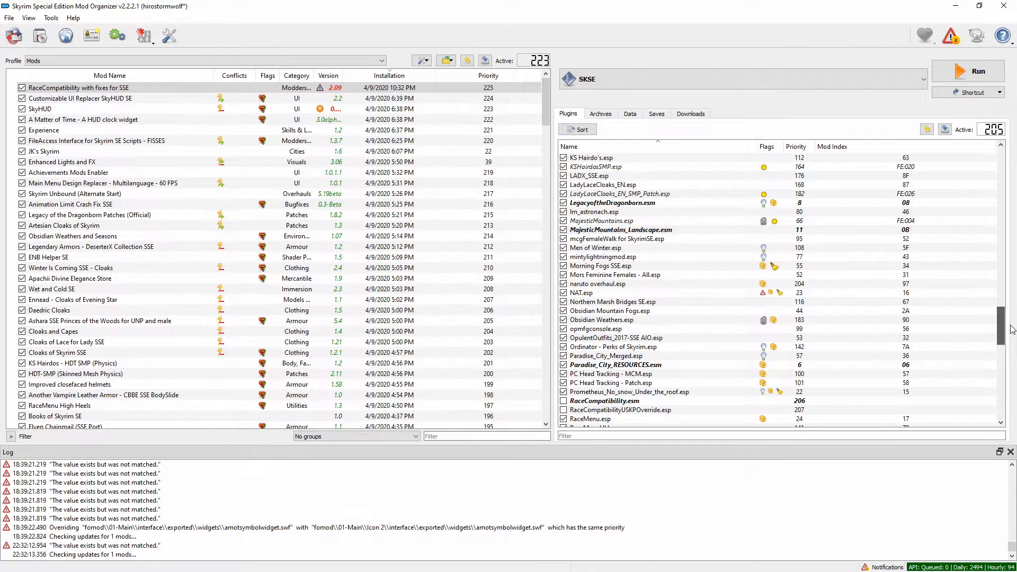
{"action": "left_click", "coordinate": [586, 284]}
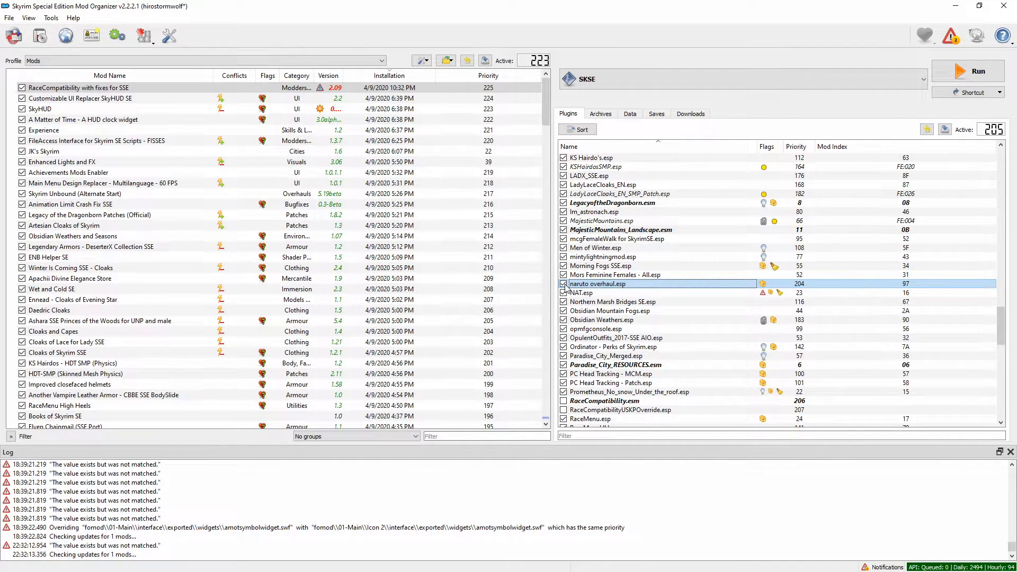
{"action": "mouse_move", "coordinate": [567, 288]}
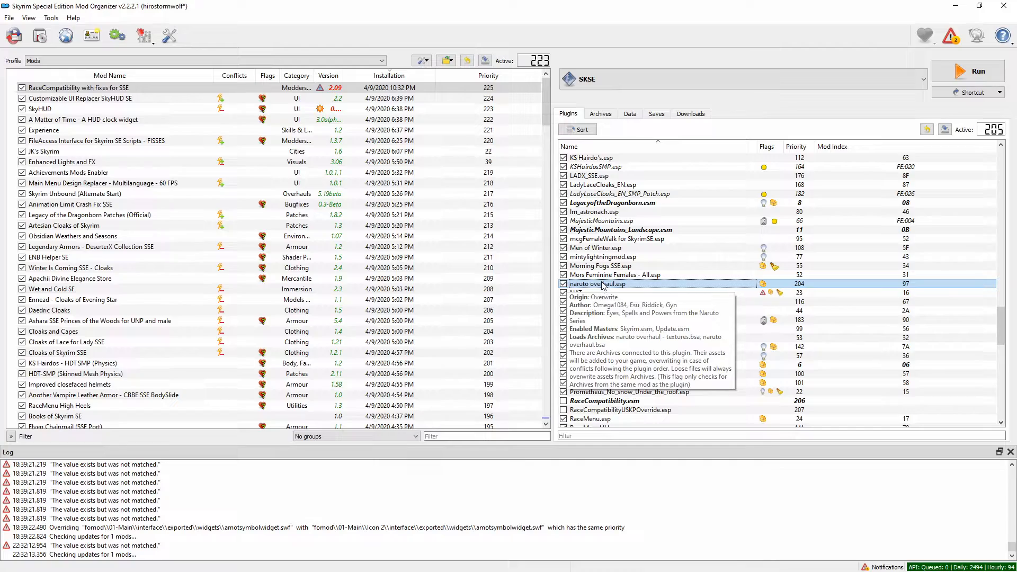
{"action": "key", "text": "Up"}
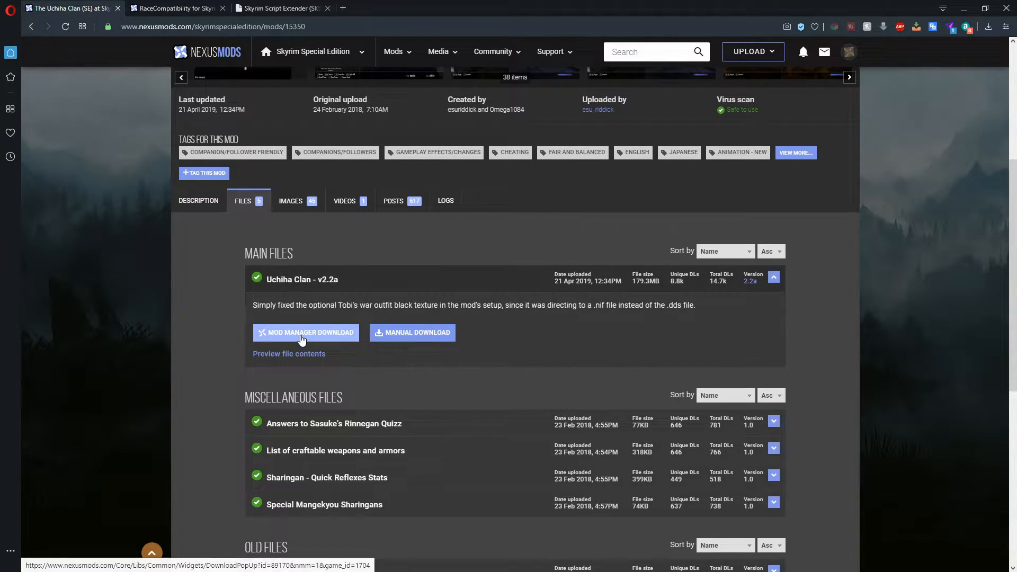
- Download the Uchiha Clan v2.2a main file from Nexus Mods to the mod manager and open its installer in Mod Organizer
{"action": "left_click", "coordinate": [301, 335]}
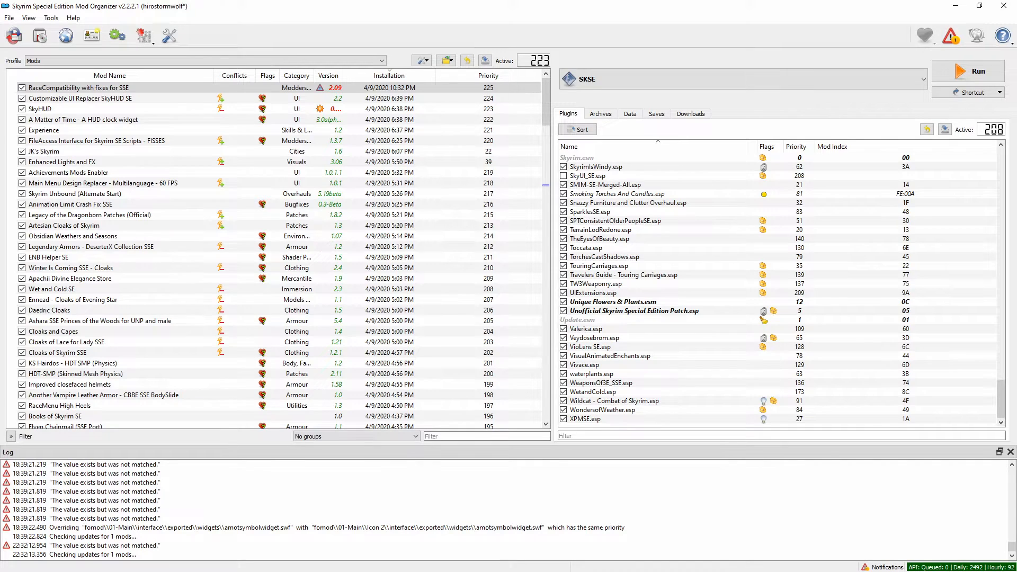
{"action": "left_click", "coordinate": [685, 114]}
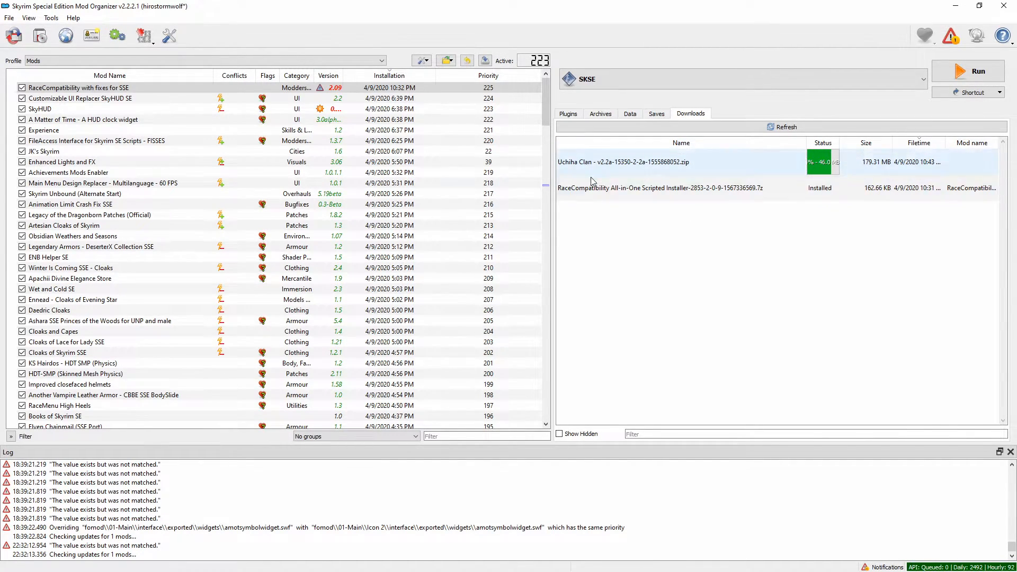
{"action": "double_click", "coordinate": [623, 166]}
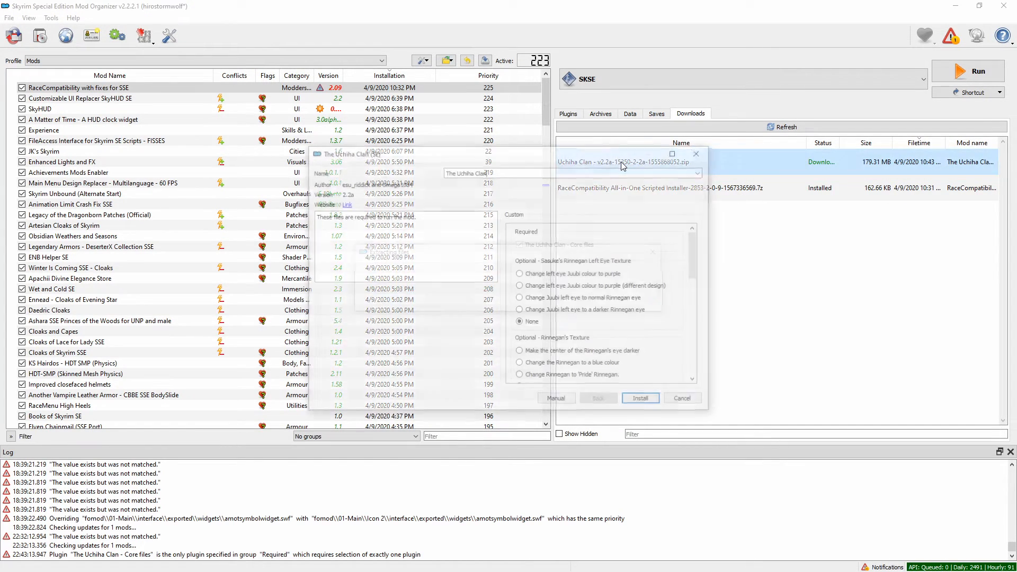
{"action": "left_click", "coordinate": [676, 152]}
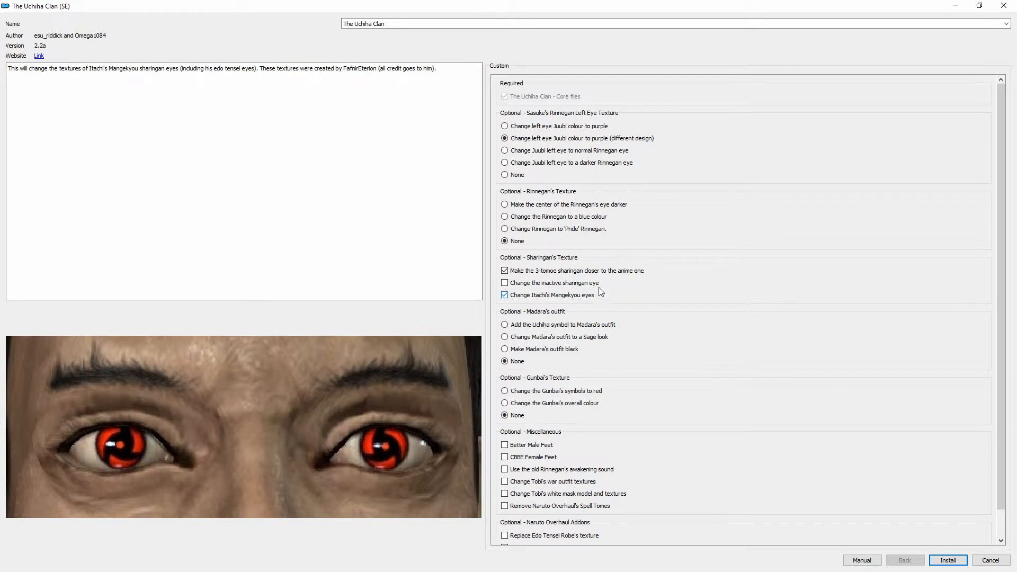
- Choose the Sage look for Madara's outfit and Mugen Tsukuyomi (version 2), and install The Uchiha Clan with these options
{"action": "scroll", "coordinate": [668, 274], "scroll_direction": "down", "scroll_amount": 1}
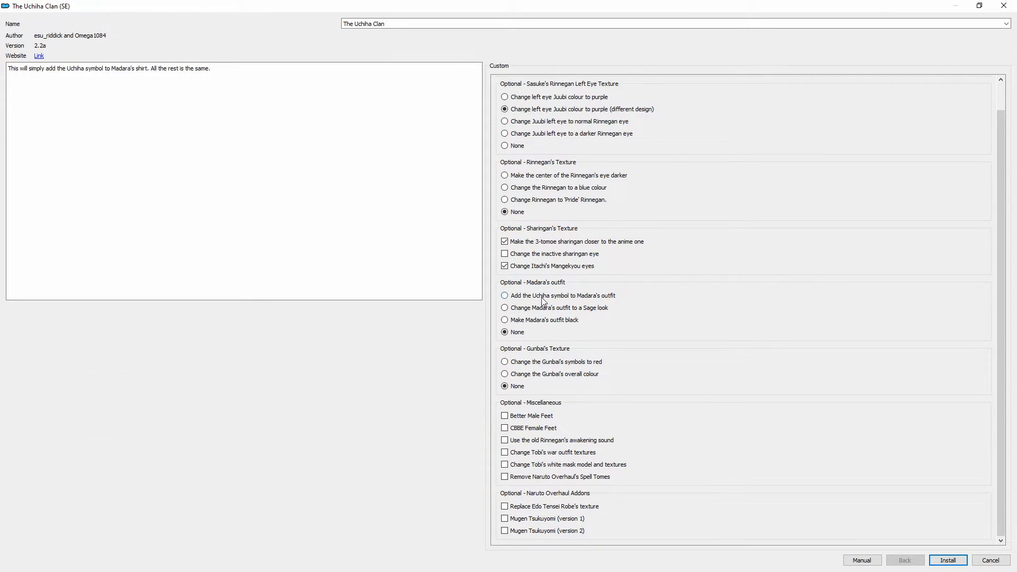
{"action": "mouse_move", "coordinate": [553, 310]}
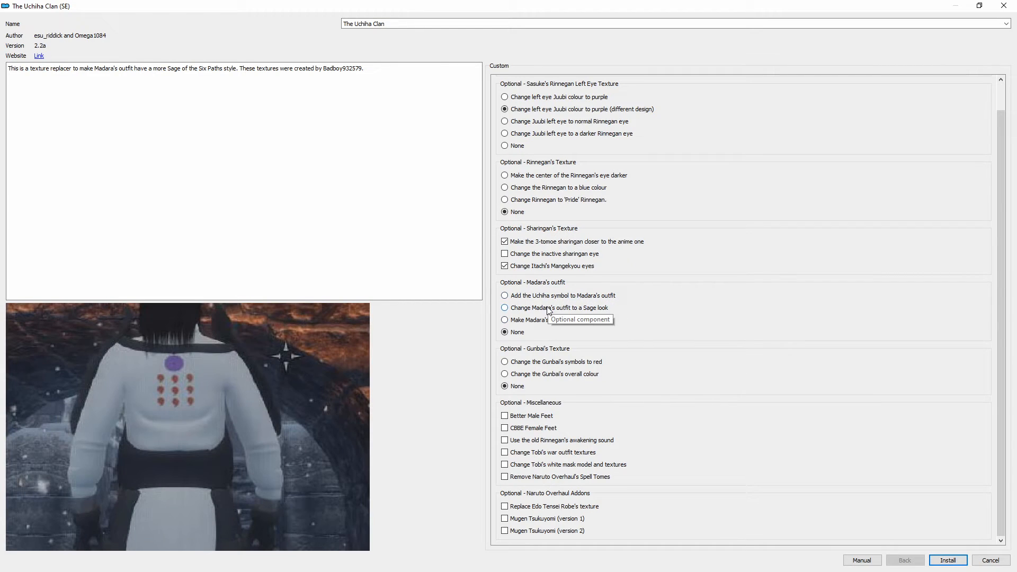
{"action": "left_click", "coordinate": [548, 311]}
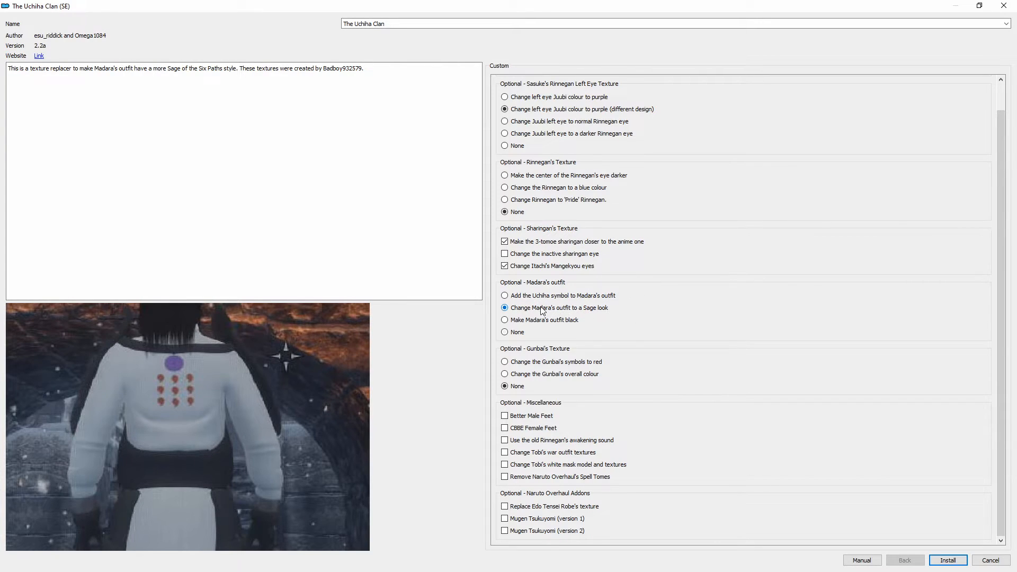
{"action": "mouse_move", "coordinate": [547, 320]}
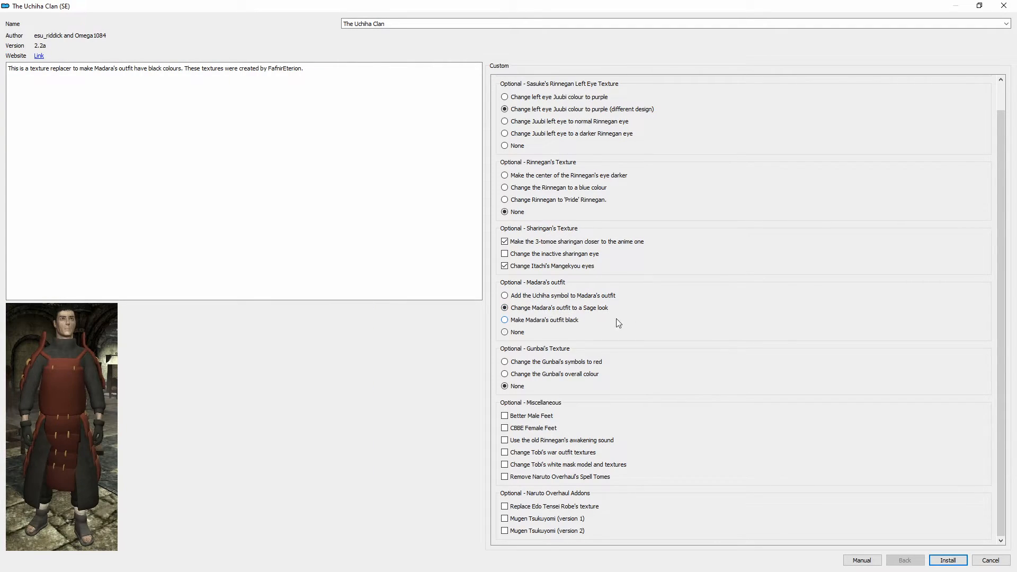
{"action": "mouse_move", "coordinate": [546, 374]}
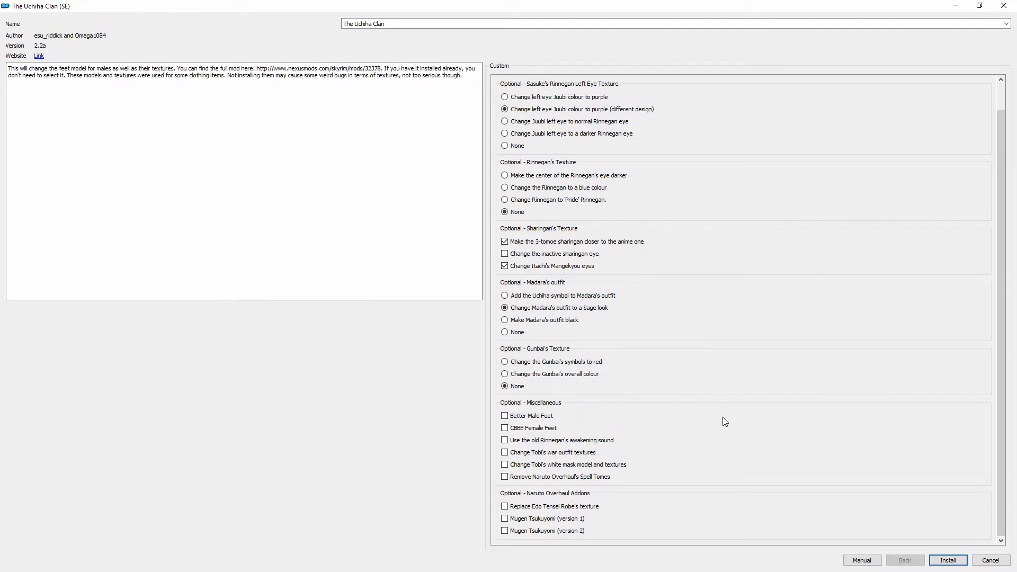
{"action": "mouse_move", "coordinate": [544, 429]}
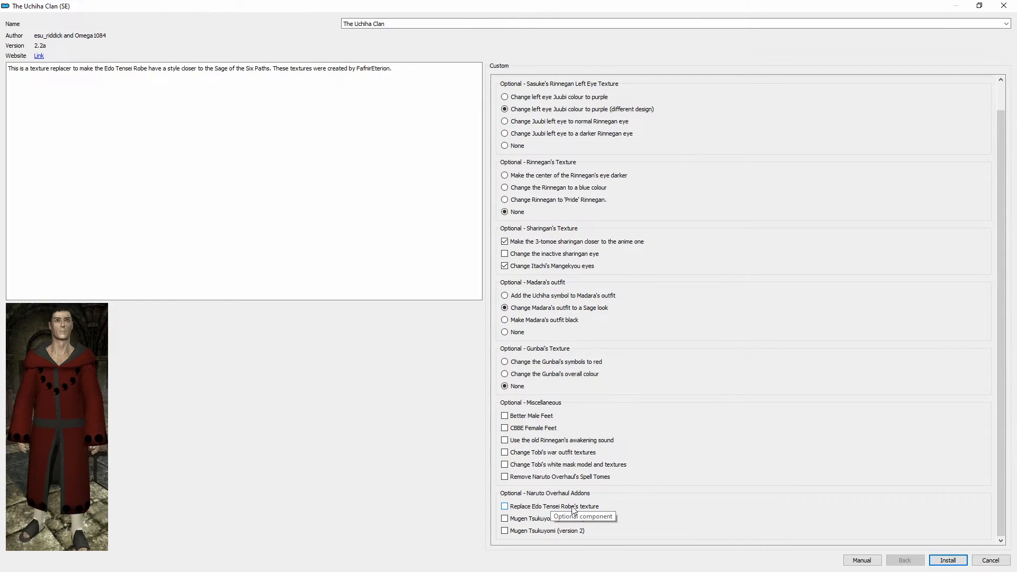
{"action": "left_click", "coordinate": [556, 532]}
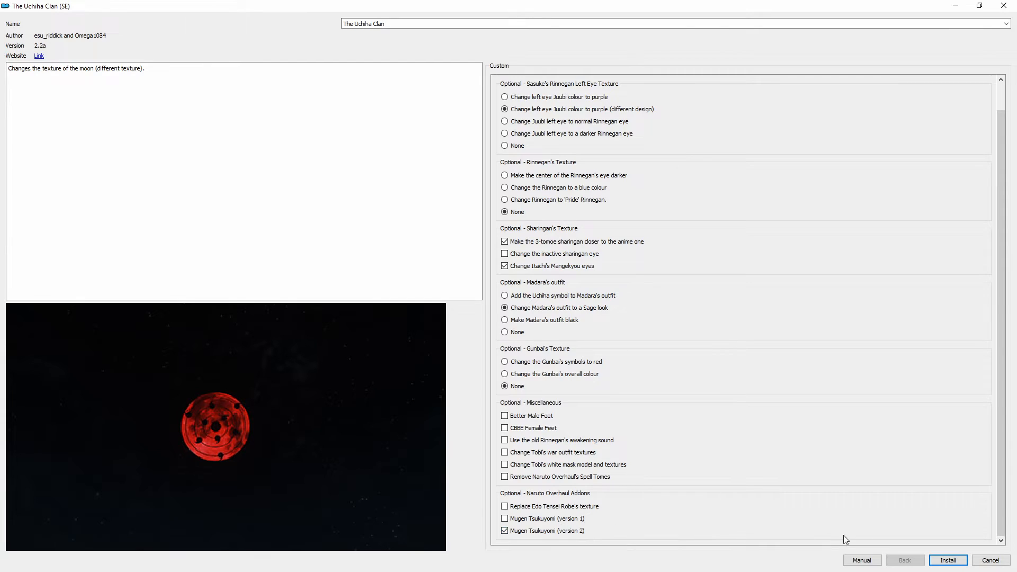
{"action": "left_click", "coordinate": [948, 560]}
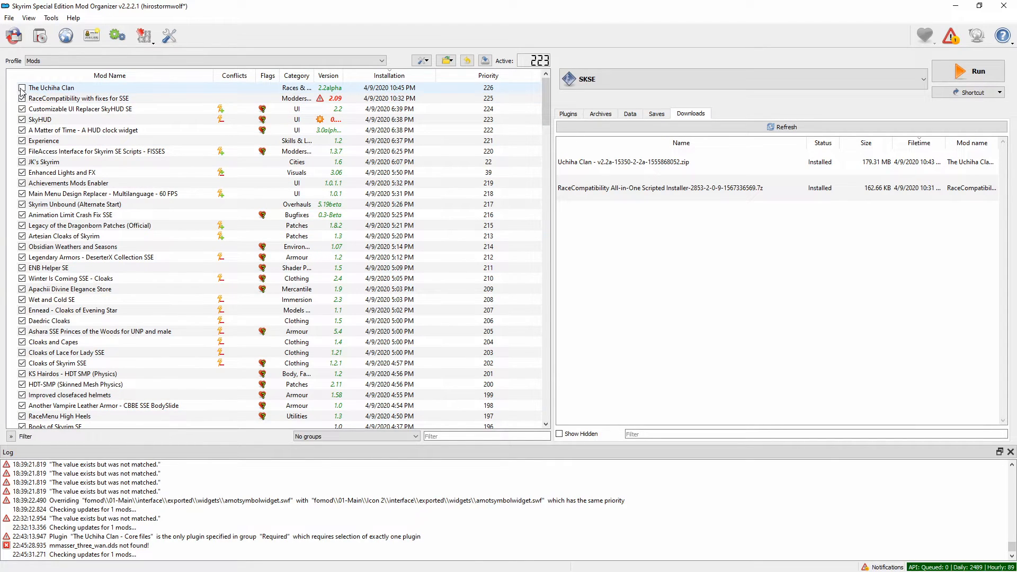
- Enable The Uchiha Clan in the mod list and SkyUI_SE.esp in the plugin list
{"action": "left_click", "coordinate": [54, 89]}
{"action": "left_click", "coordinate": [576, 115]}
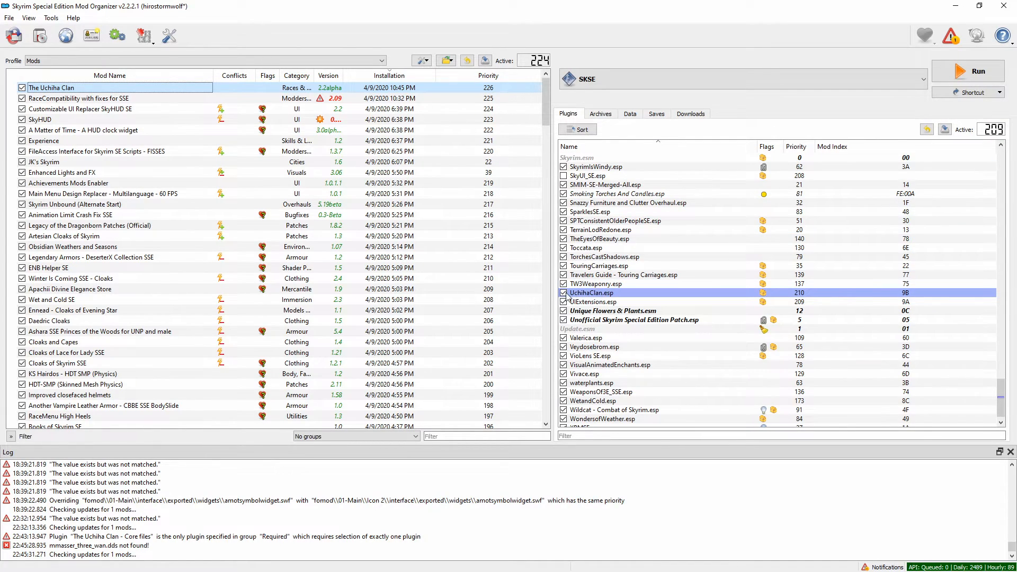
{"action": "scroll", "coordinate": [620, 289], "scroll_direction": "up", "scroll_amount": 4}
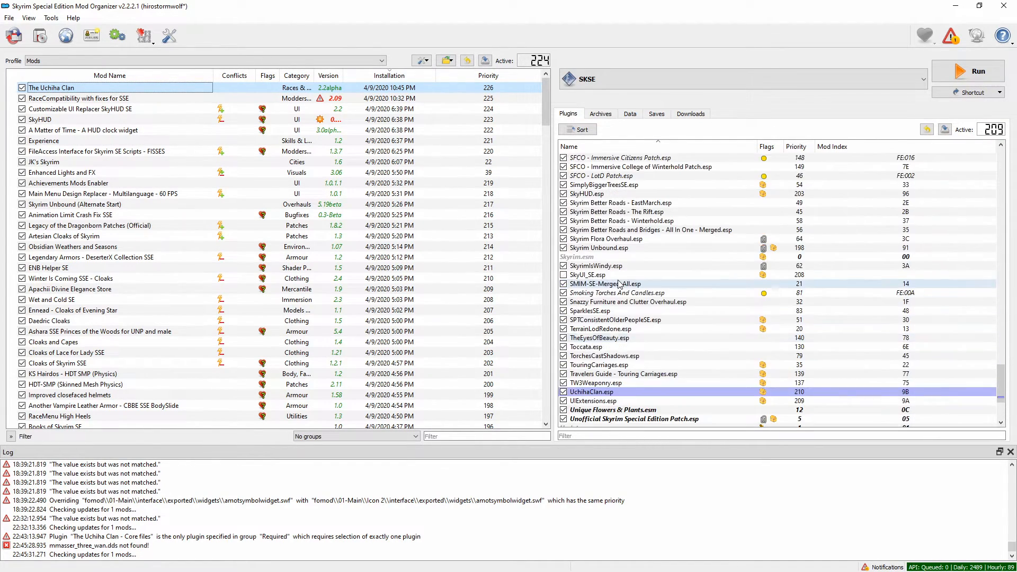
{"action": "left_click", "coordinate": [564, 275]}
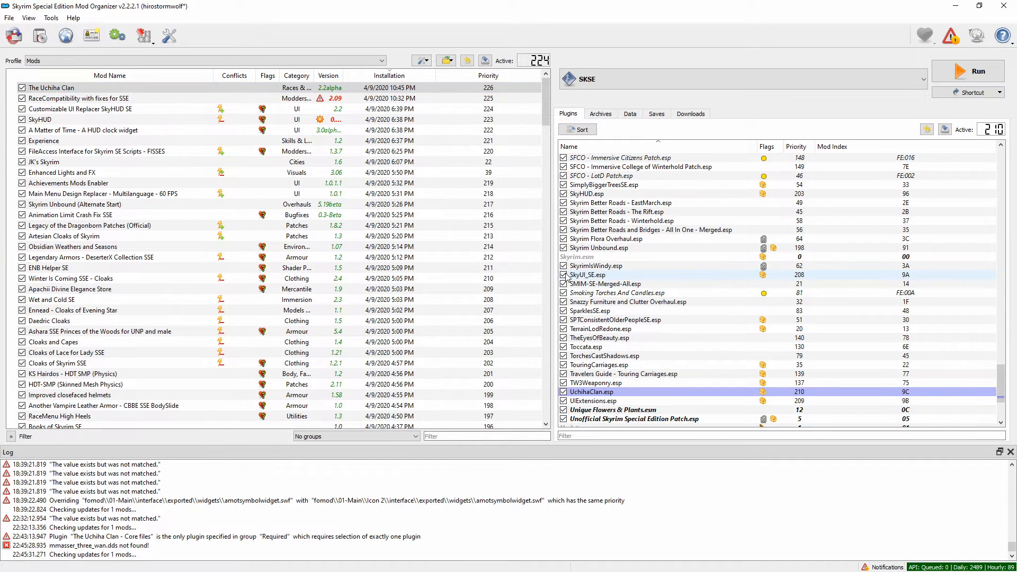
- Look through the plugins for disabled entries and enable Kireina SSE.esl
{"action": "scroll", "coordinate": [616, 270], "scroll_direction": "up", "scroll_amount": 10}
{"action": "scroll", "coordinate": [616, 271], "scroll_direction": "up", "scroll_amount": 15}
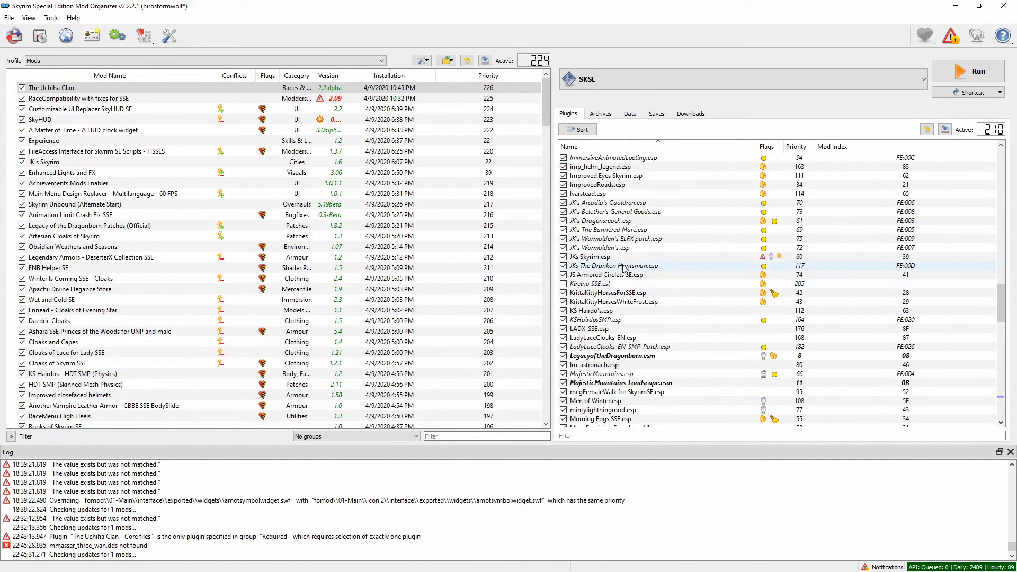
{"action": "scroll", "coordinate": [611, 258], "scroll_direction": "up", "scroll_amount": 15}
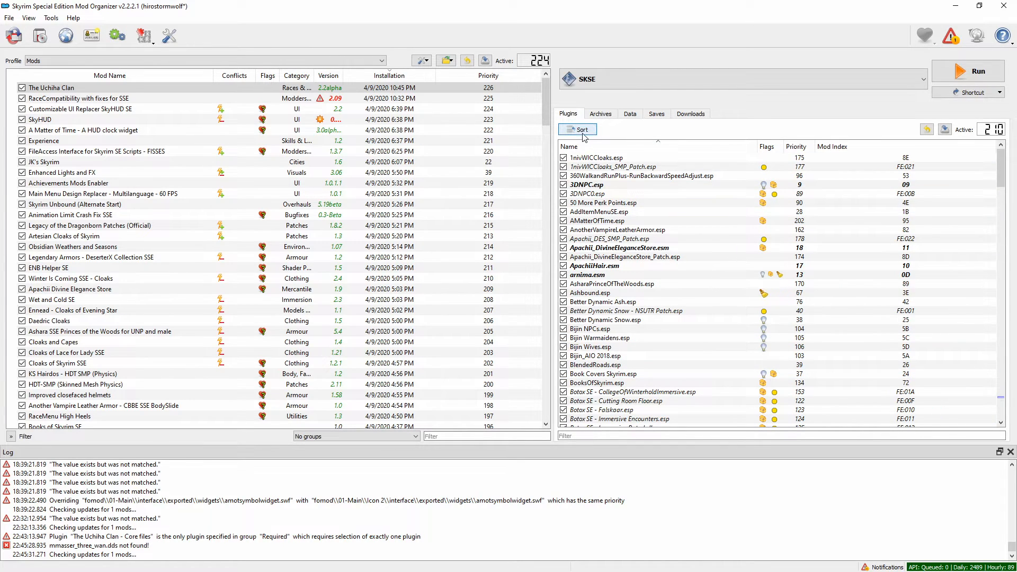
{"action": "scroll", "coordinate": [609, 286], "scroll_direction": "down", "scroll_amount": 20}
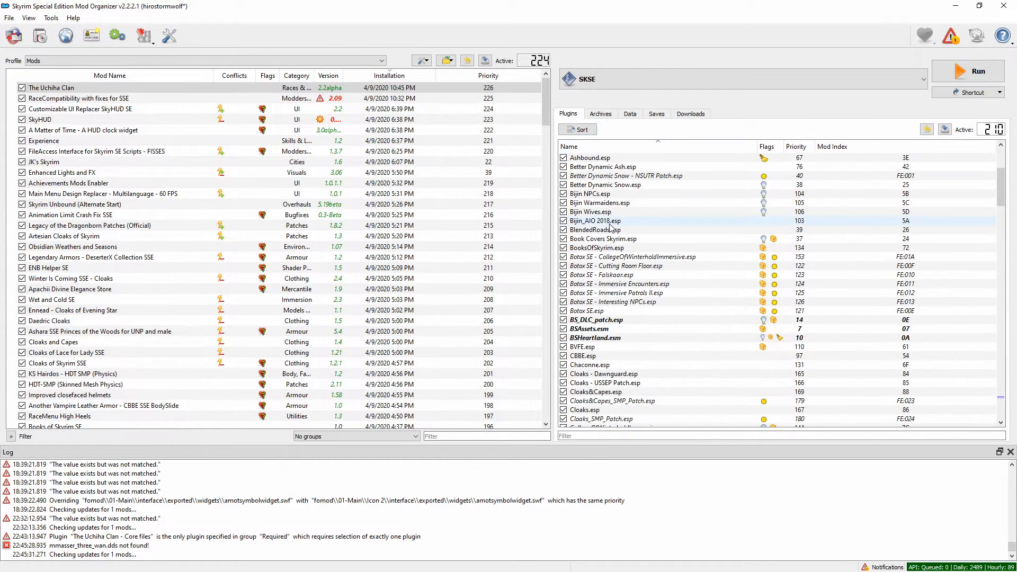
{"action": "scroll", "coordinate": [617, 294], "scroll_direction": "down", "scroll_amount": 3}
{"action": "left_click", "coordinate": [564, 294]}
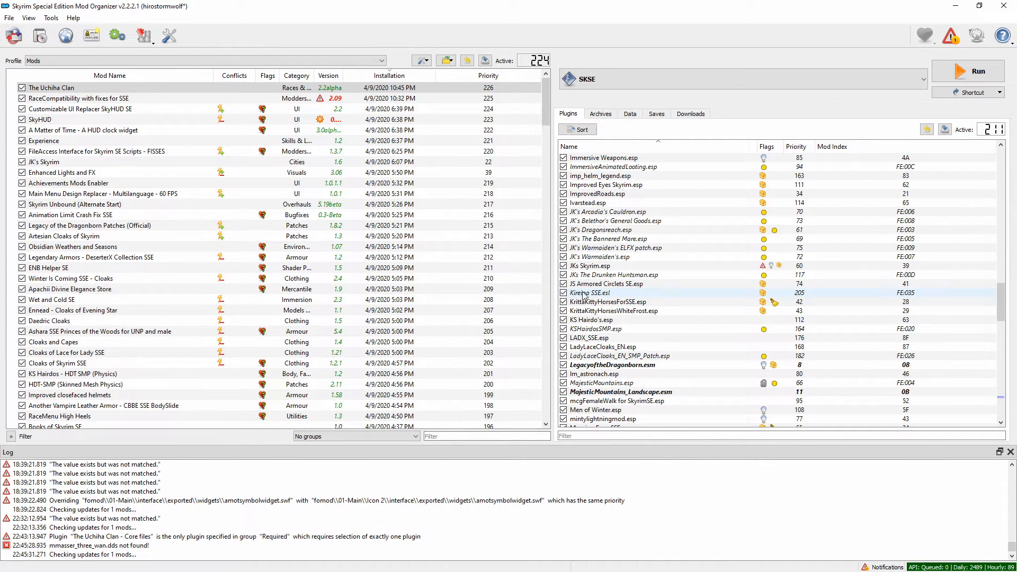
- Enable all plugins at once and check the plugin list through to its beginning
{"action": "scroll", "coordinate": [609, 291], "scroll_direction": "down", "scroll_amount": 6}
{"action": "right_click", "coordinate": [595, 259]}
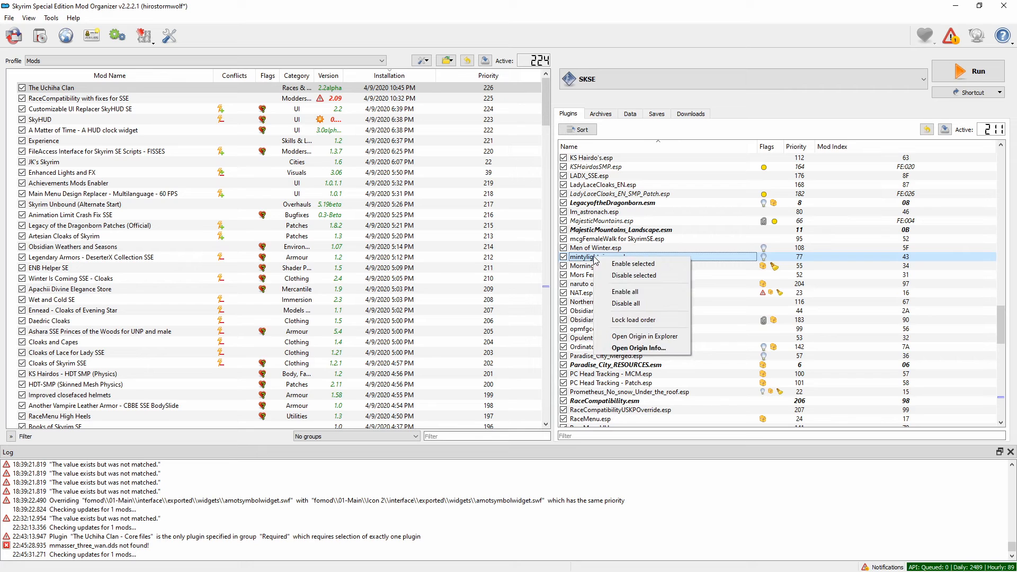
{"action": "left_click", "coordinate": [631, 292]}
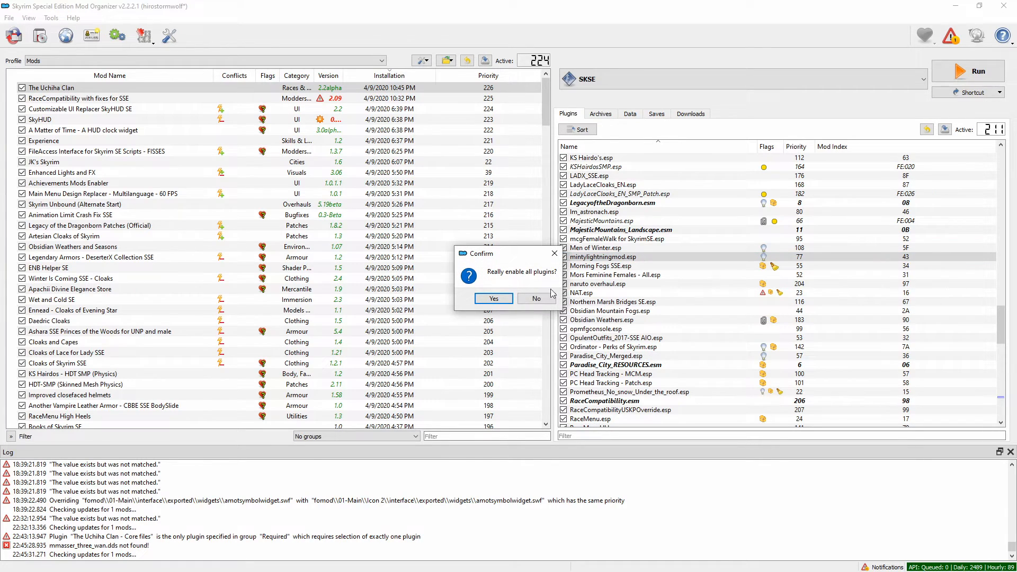
{"action": "left_click", "coordinate": [494, 298]}
{"action": "scroll", "coordinate": [991, 302], "scroll_direction": "down", "scroll_amount": 4}
{"action": "left_click_drag", "start_coordinate": [1001, 342], "coordinate": [1000, 190]}
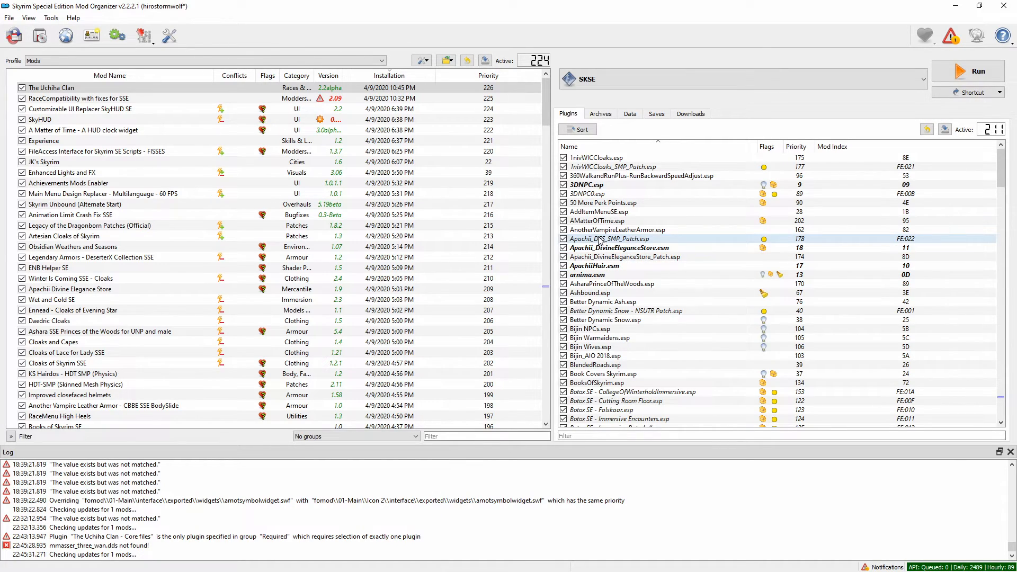
{"action": "mouse_move", "coordinate": [600, 241]}
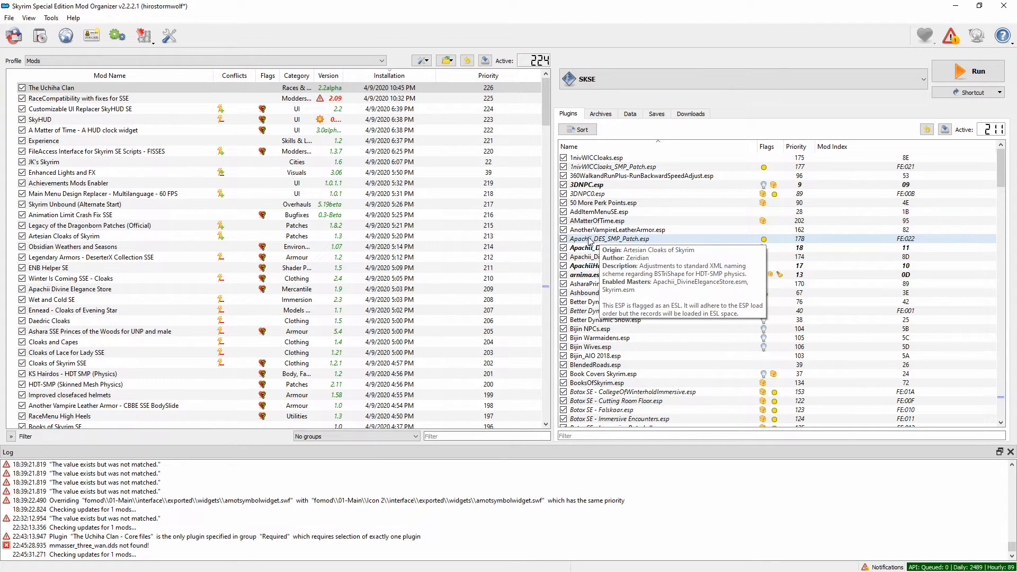
{"action": "mouse_move", "coordinate": [596, 267]}
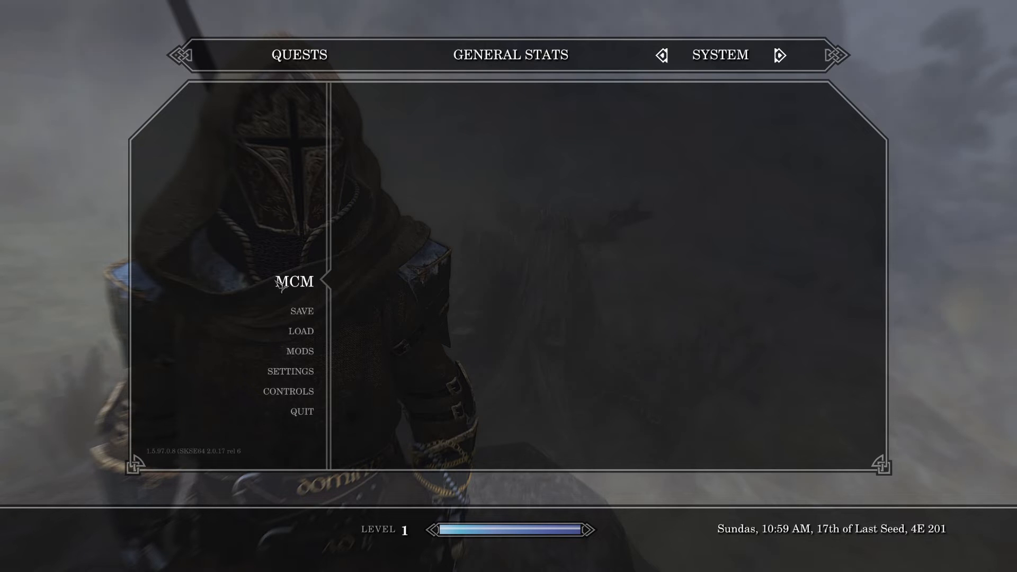
- In Skyrim, open the settings of The Uchiha Clan in the mod configuration
{"action": "left_click", "coordinate": [300, 286]}
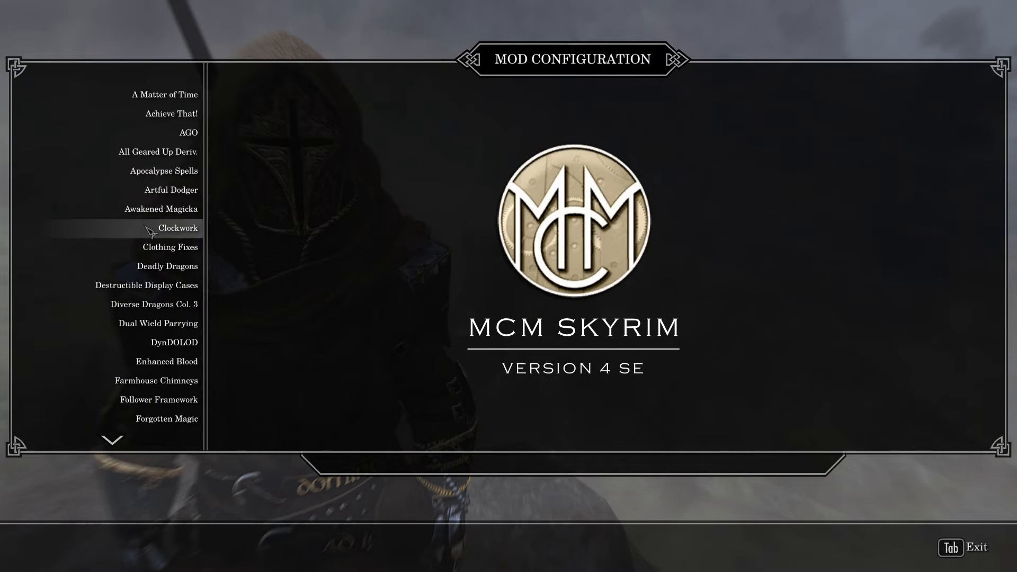
{"action": "scroll", "coordinate": [154, 244], "scroll_direction": "down", "scroll_amount": 15}
{"action": "scroll", "coordinate": [154, 245], "scroll_direction": "down", "scroll_amount": 20}
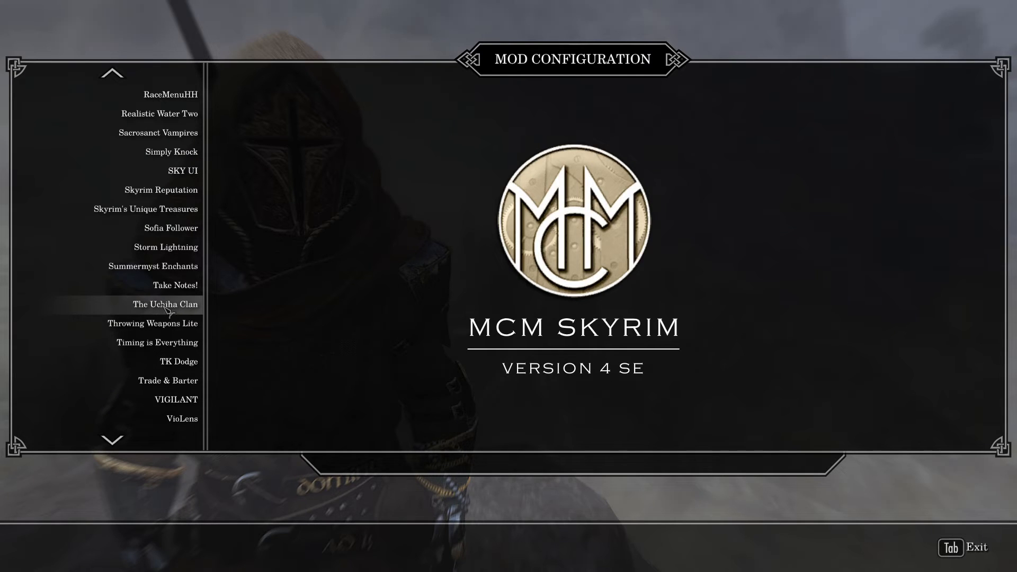
{"action": "left_click", "coordinate": [152, 306]}
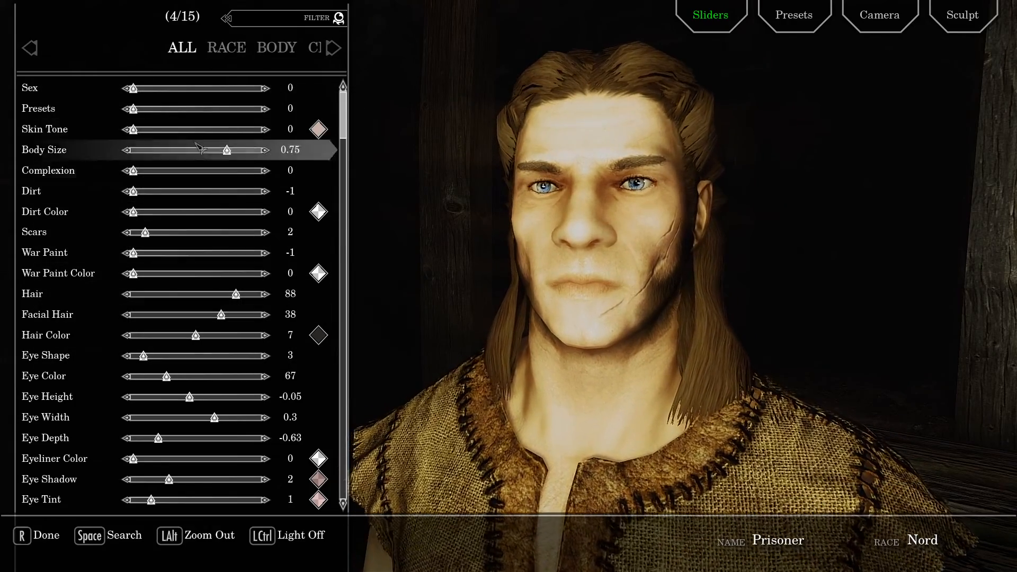
- In the character creation, change the character's race to Uchiha
{"action": "left_click", "coordinate": [216, 53]}
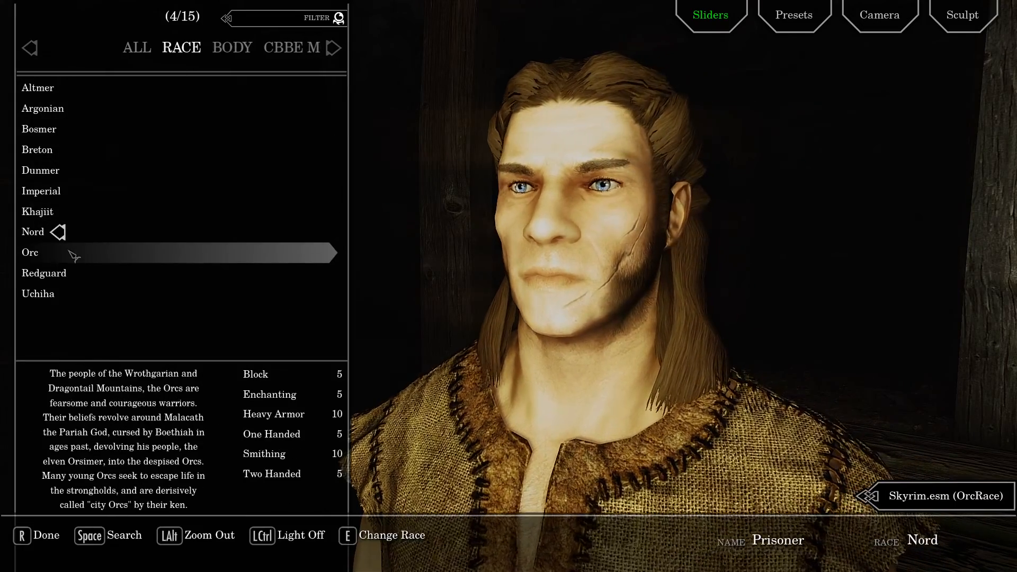
{"action": "left_click", "coordinate": [64, 296]}
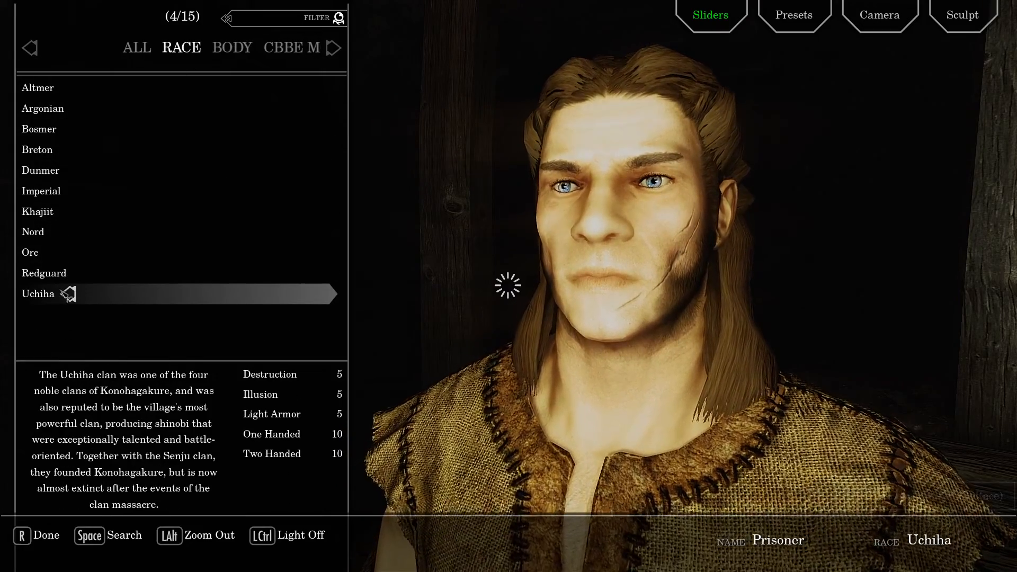